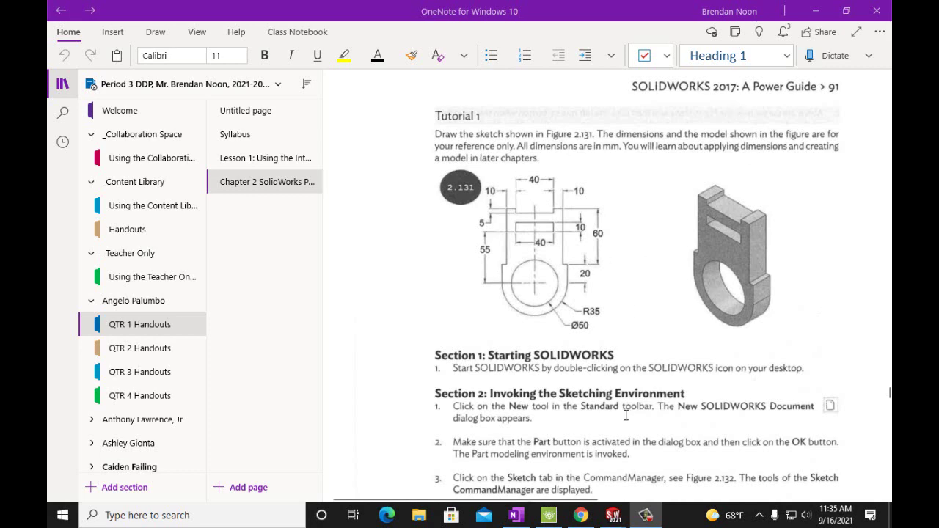
Bring the tutor1 part window forward in SOLIDWORKS and minimize OneNote to show it
left_click(613, 515)
left_click(431, 449)
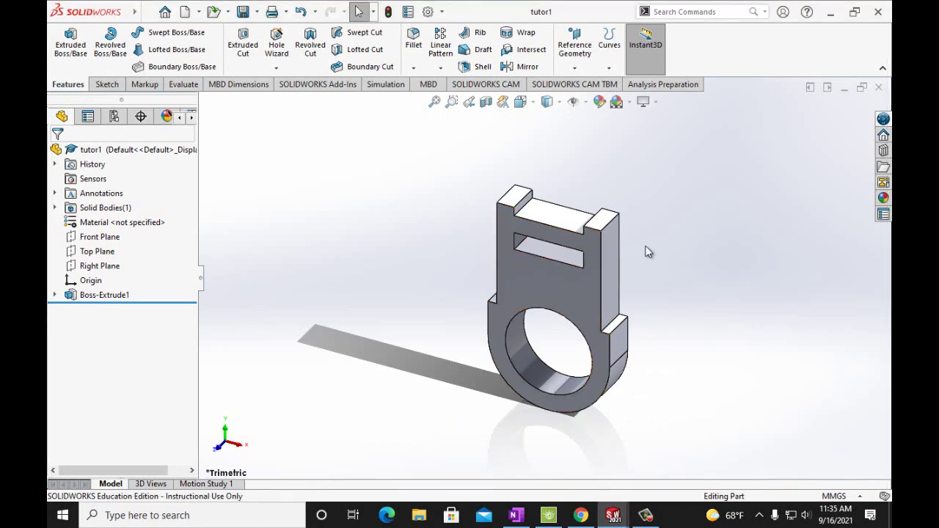
left_click(515, 515)
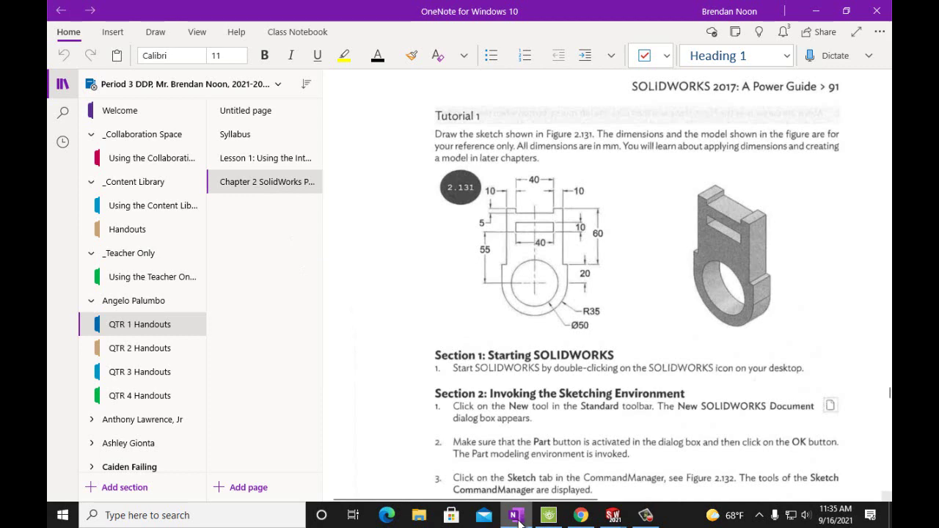
left_click(516, 516)
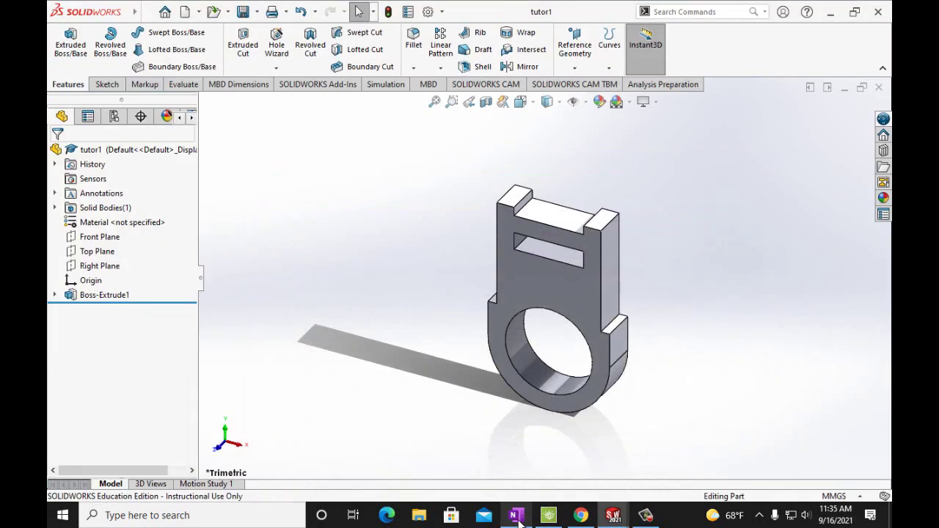
Make a drawing from the tutor1 part using the A (ANSI) Landscape sheet format
left_click(147, 13)
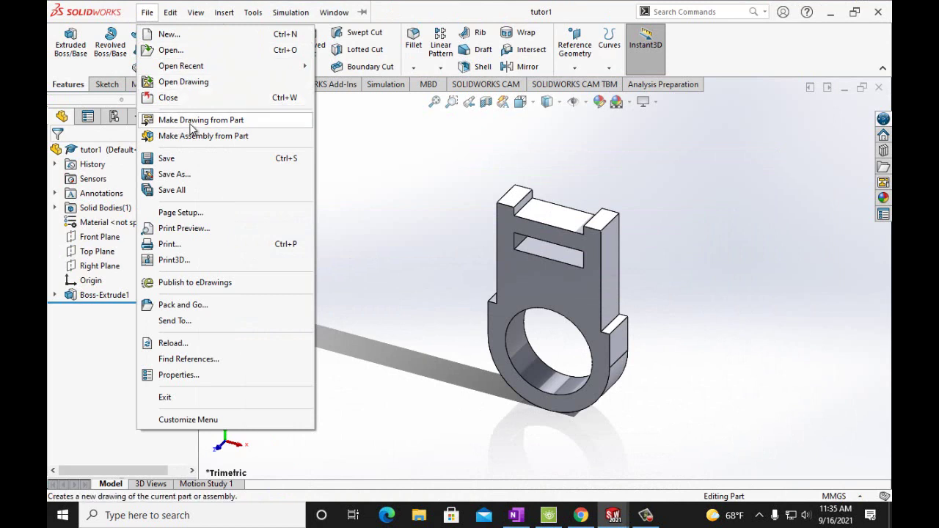
left_click(408, 216)
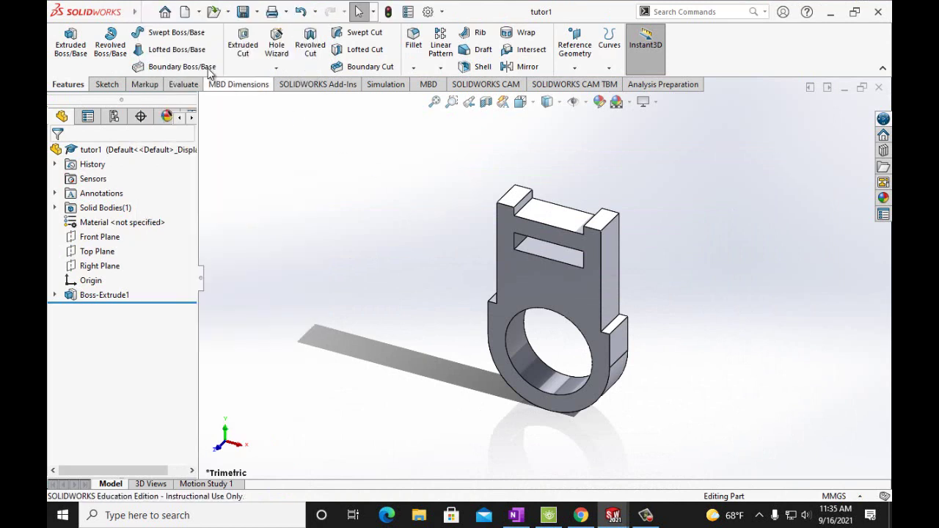
left_click(143, 16)
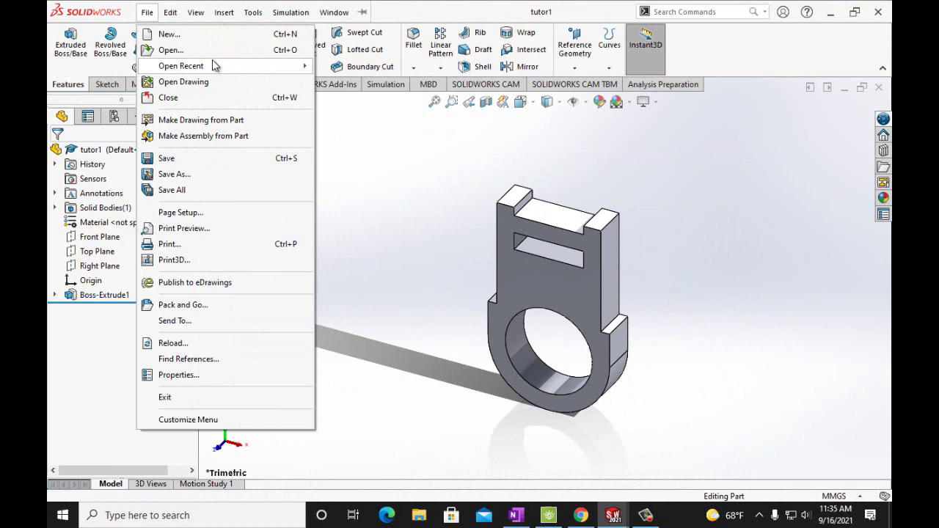
left_click(170, 121)
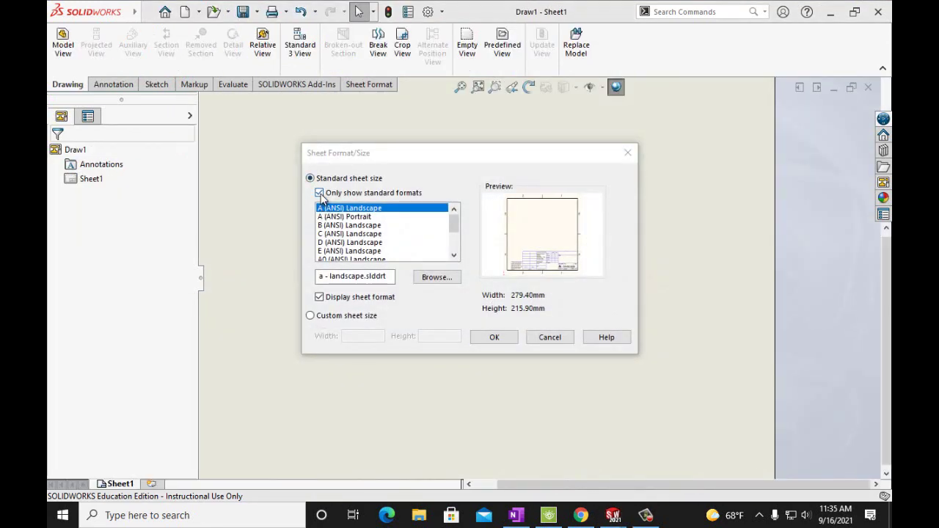
left_click(320, 193)
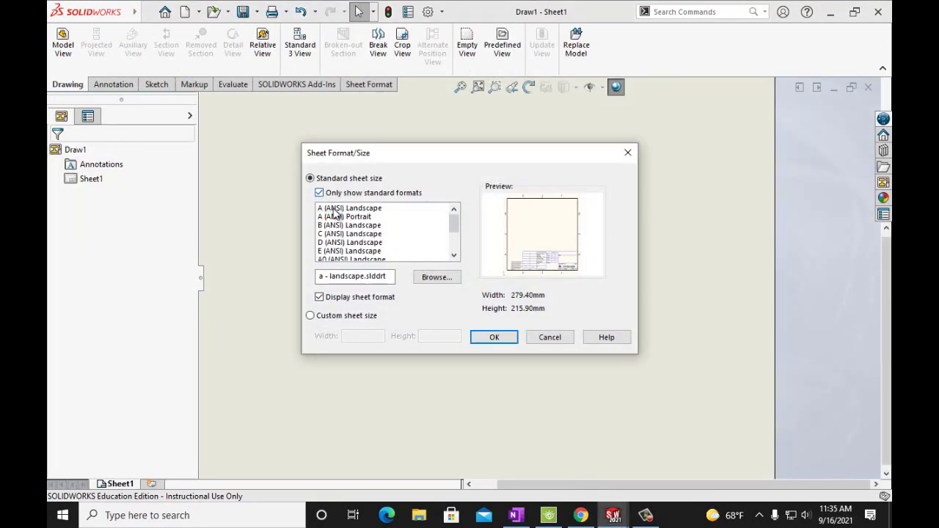
left_click(350, 211)
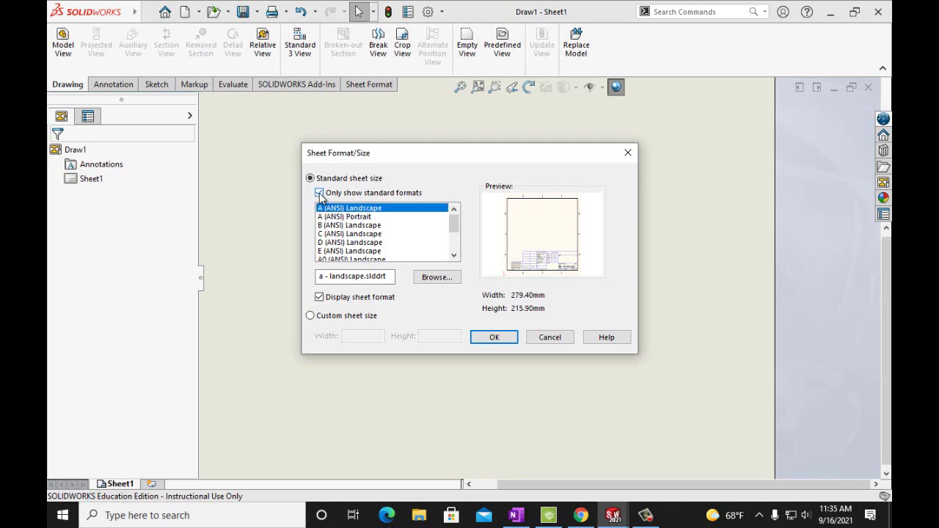
left_click(320, 194)
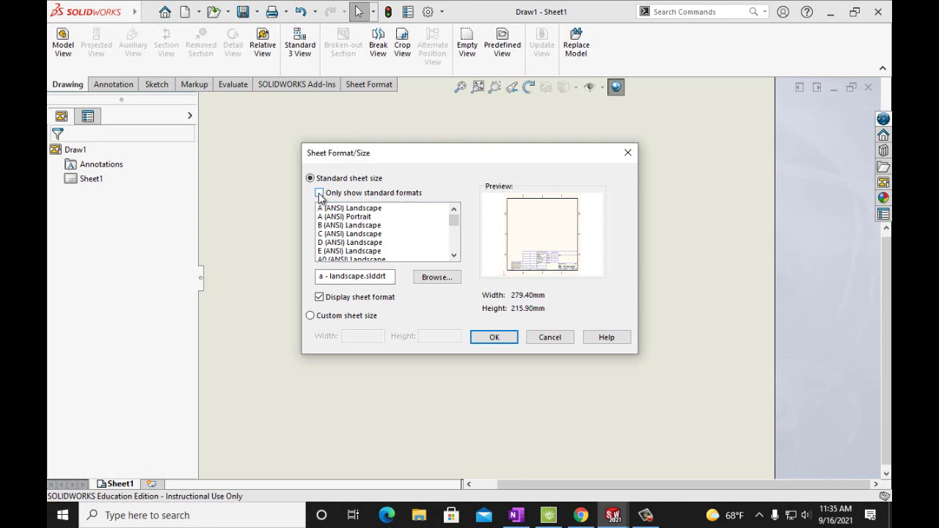
left_click(326, 211)
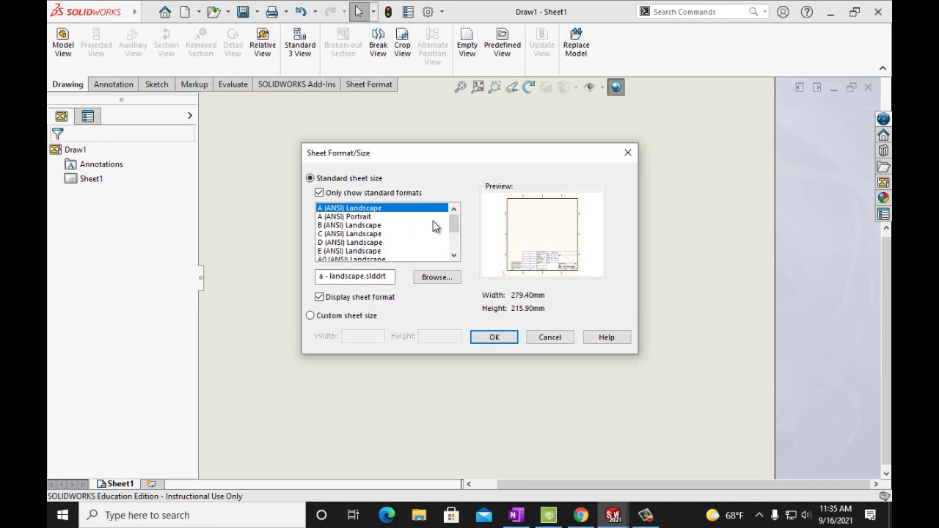
left_click(499, 339)
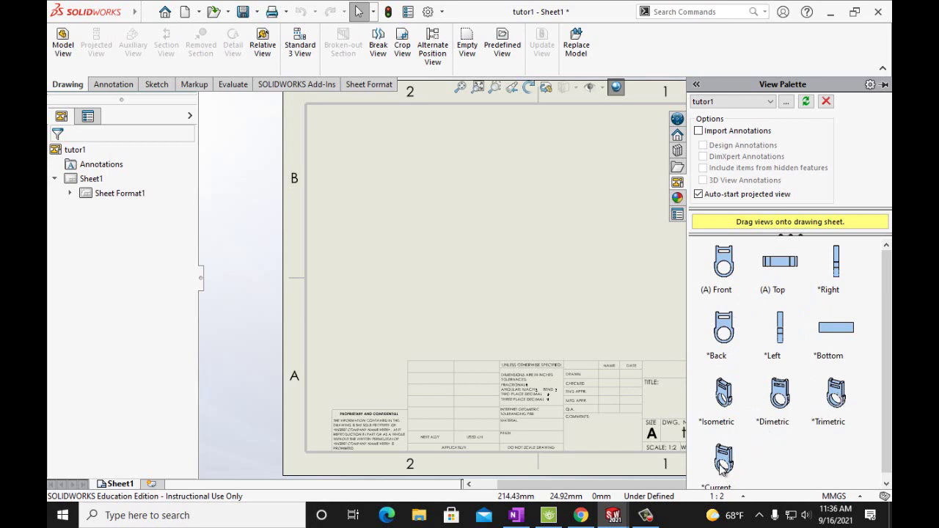
Place tutor1's current isometric view from the View Palette at the sheet centre
mouse_move(724, 460)
left_mouse_down()
mouse_move(580, 268)
mouse_move(549, 261)
left_mouse_up()
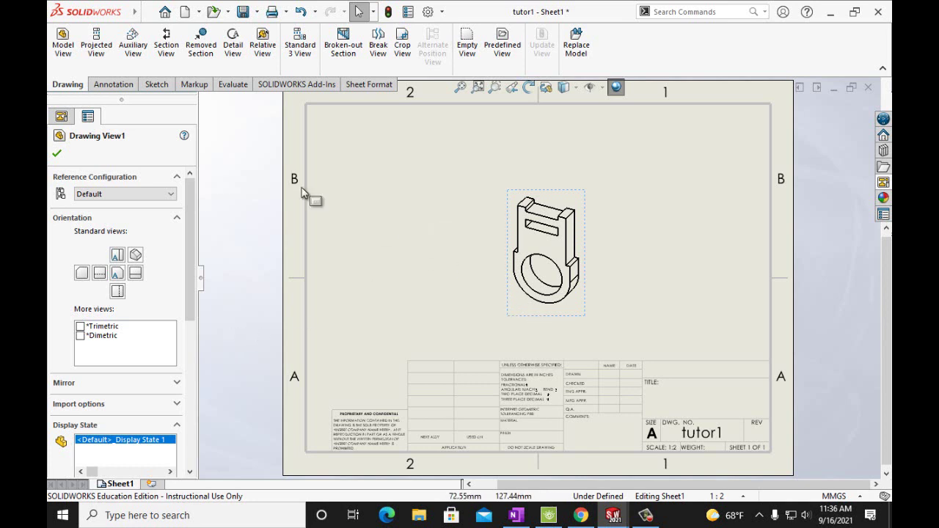
left_click(58, 154)
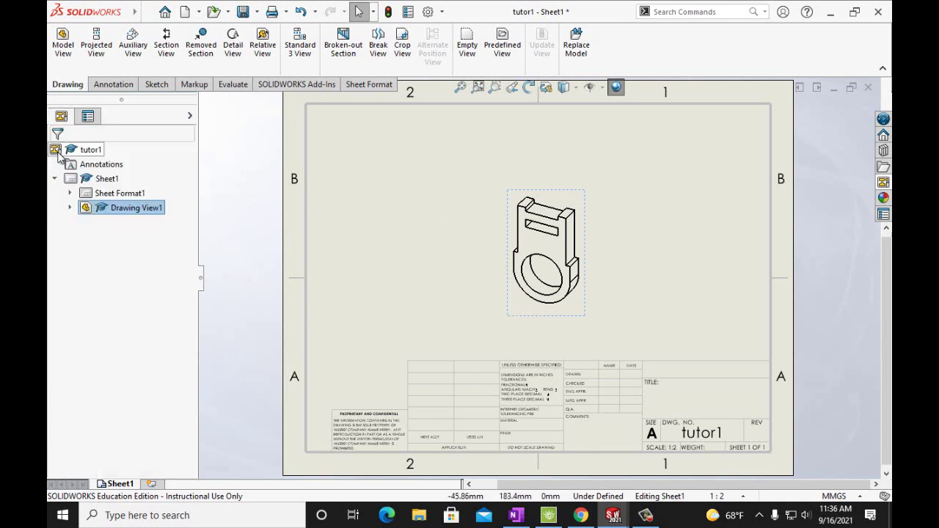
Add a note with the author's name in the title block above TITLE
left_click(114, 85)
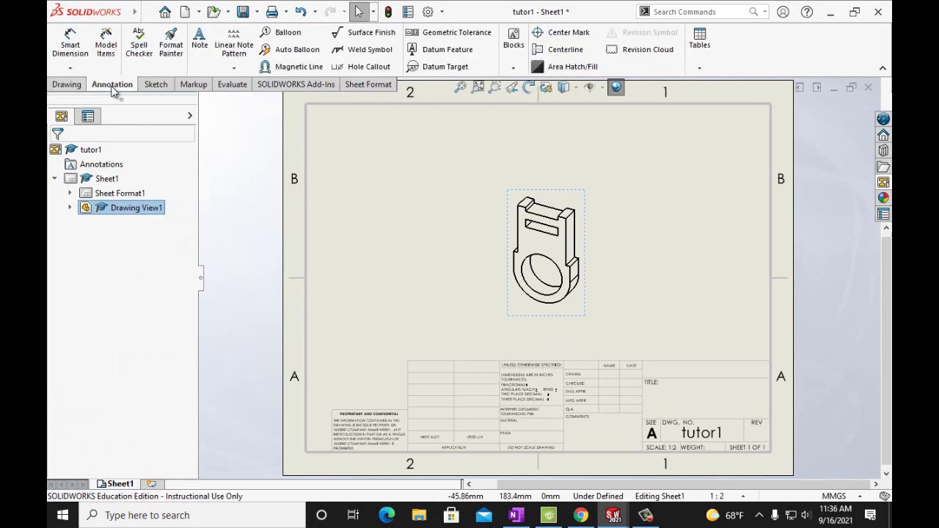
left_click(199, 44)
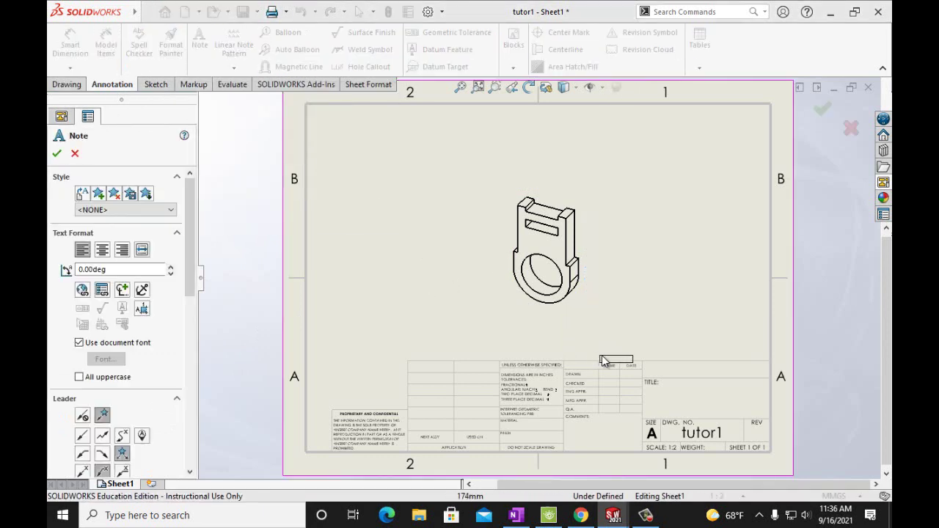
left_click(653, 373)
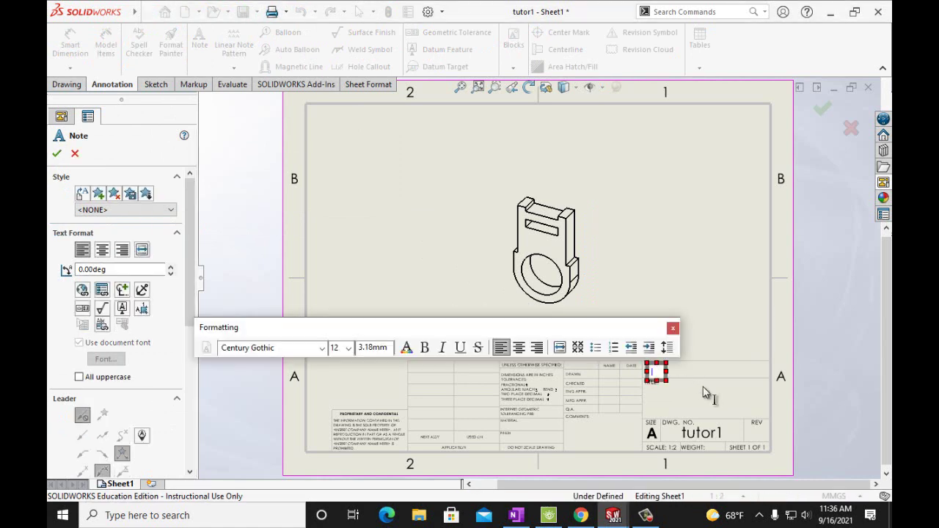
type("Mr. Noor")
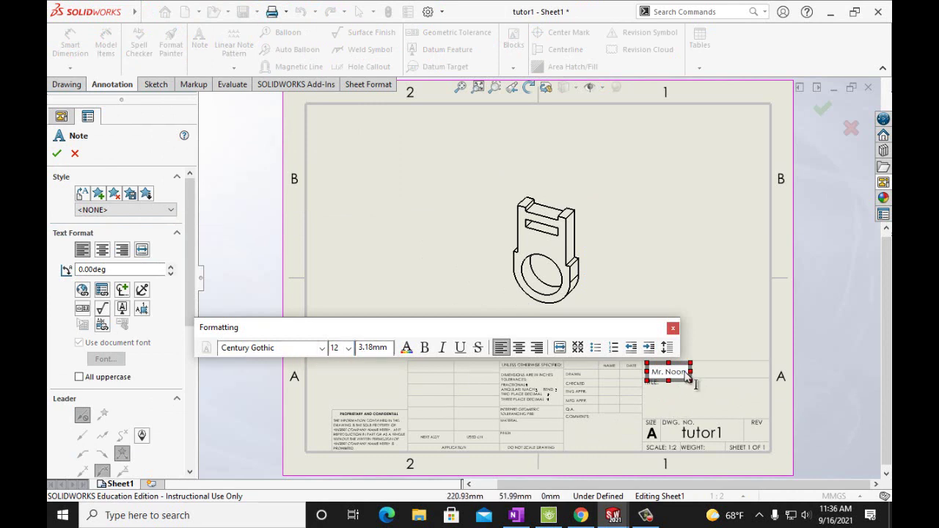
mouse_move(691, 375)
left_mouse_down()
mouse_move(725, 374)
mouse_move(687, 360)
left_mouse_up()
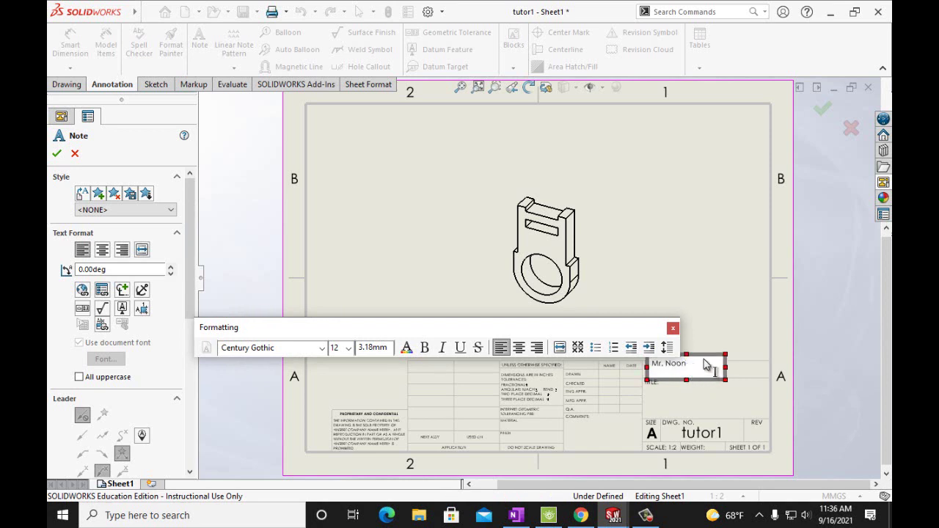
left_click(686, 355)
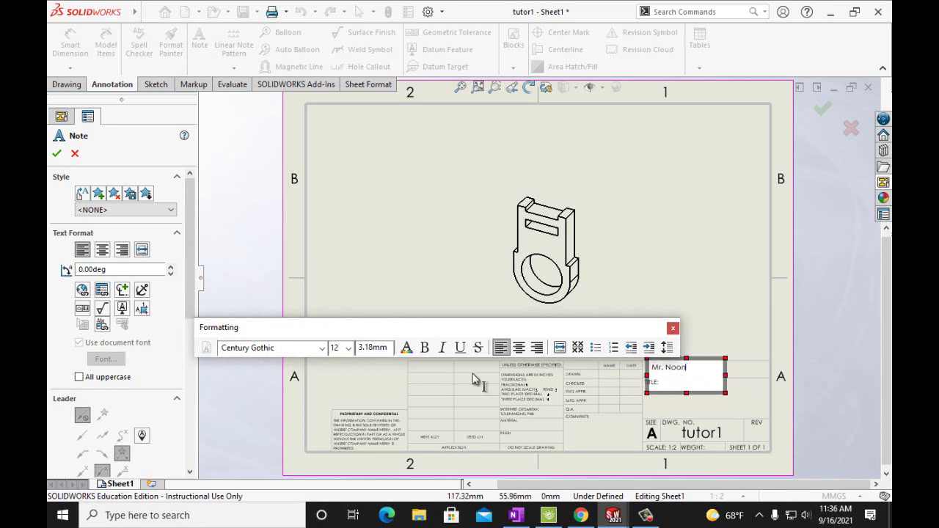
Format the name as bold 16-point Engravers MT on a single line
left_click_drag(693, 369, 653, 368)
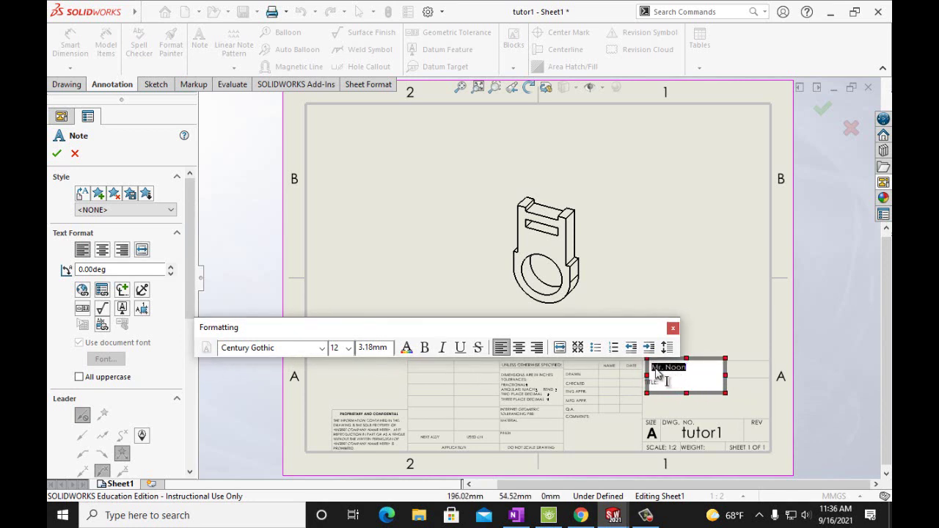
left_click(348, 348)
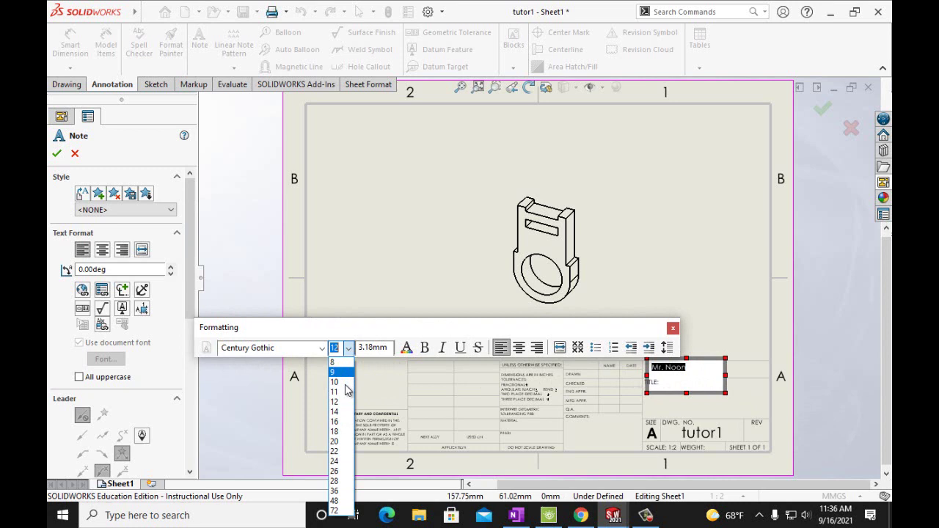
left_click(342, 428)
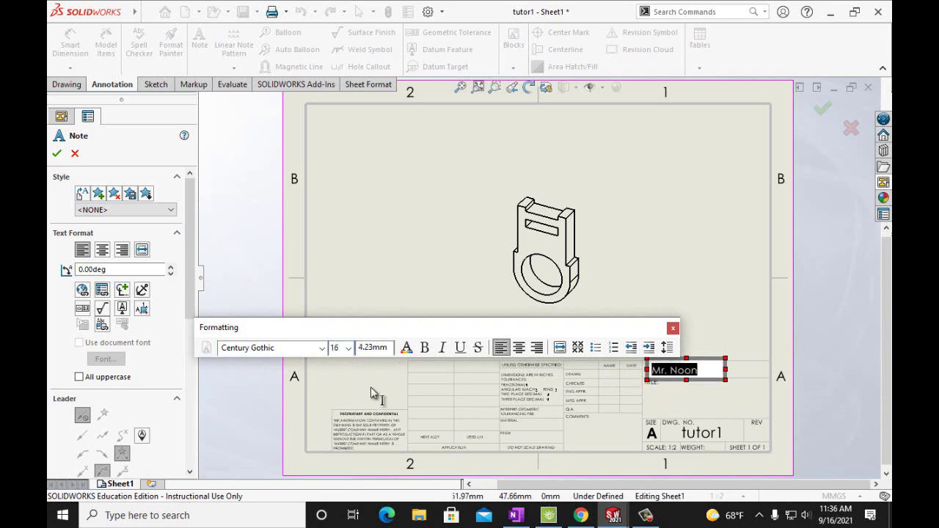
left_click(322, 348)
scroll(323, 345, "down", 2)
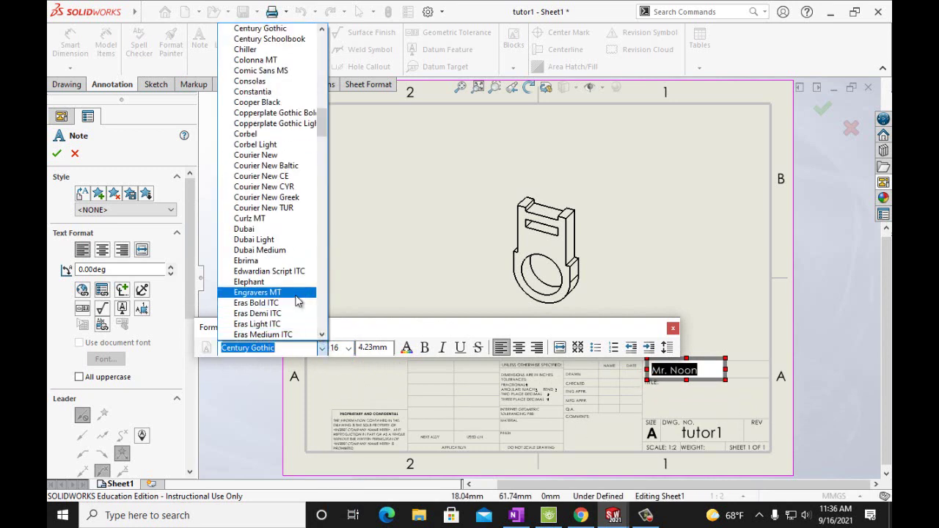
left_click(257, 297)
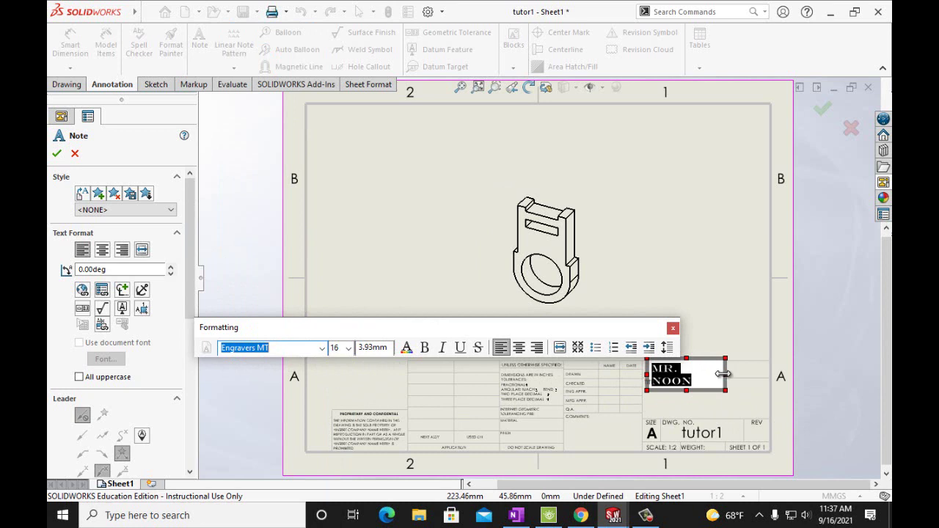
left_click_drag(725, 375, 752, 370)
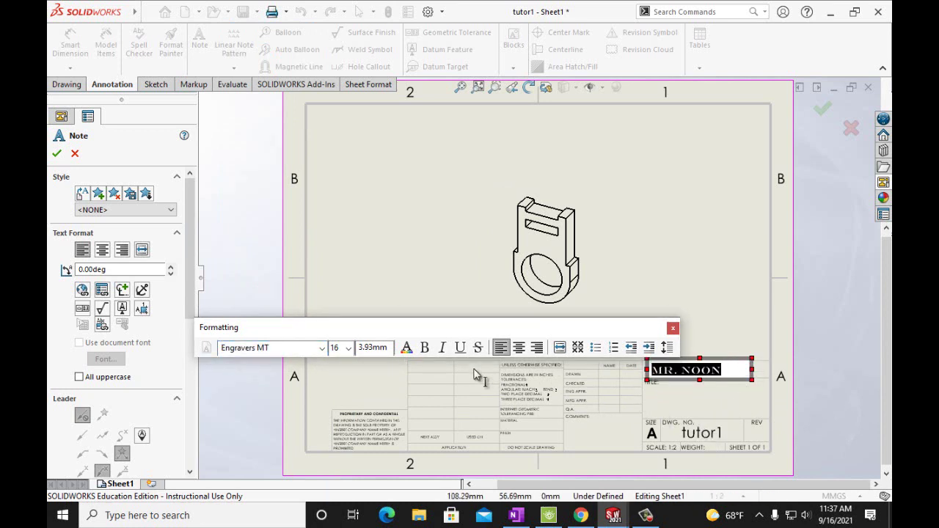
left_click(425, 348)
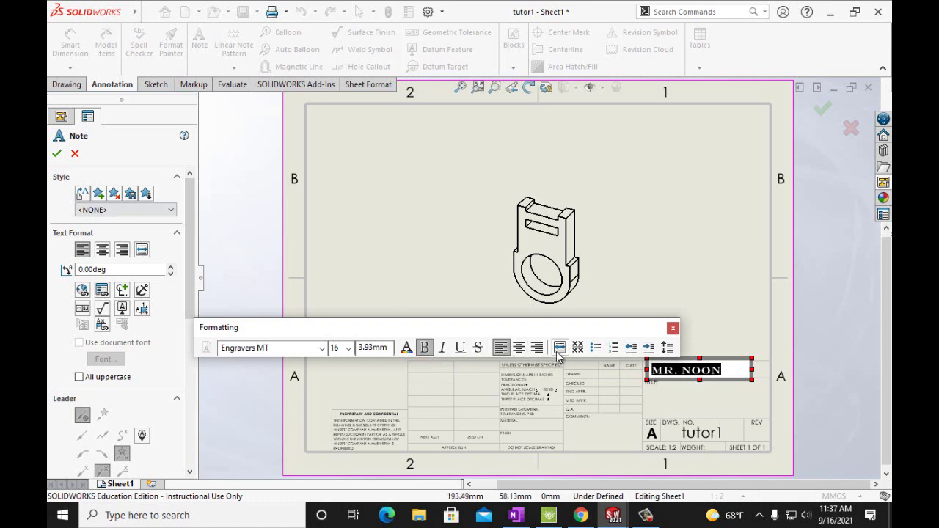
left_click(57, 153)
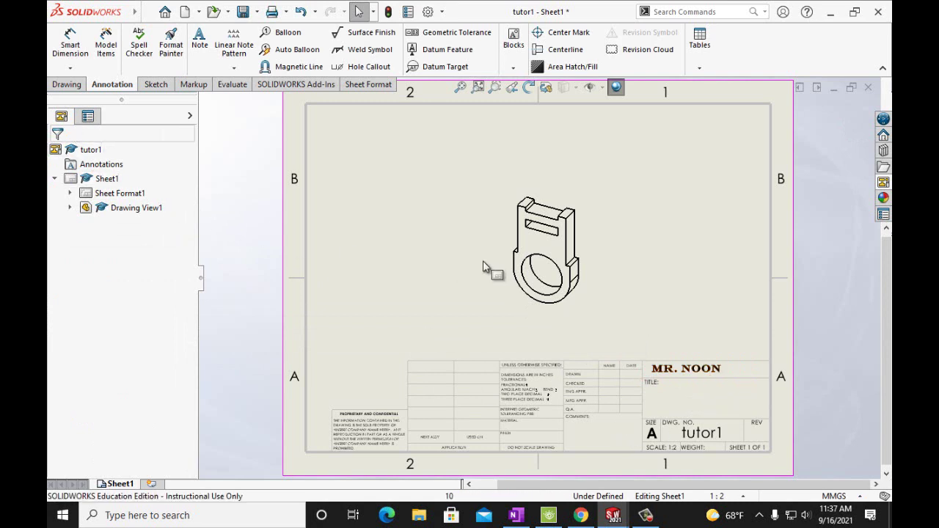
Save the drawing as the tutor1 SOLIDWORKS Drawing file
left_click(147, 13)
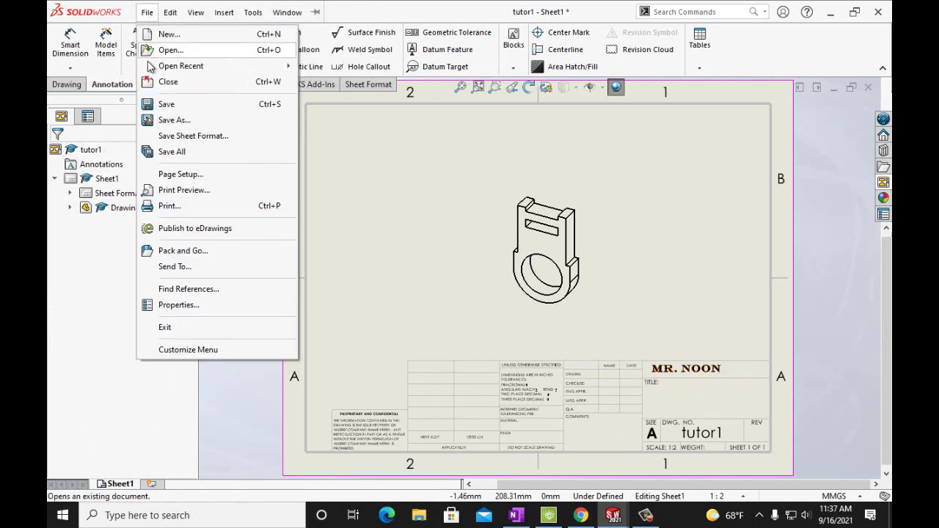
left_click(246, 159)
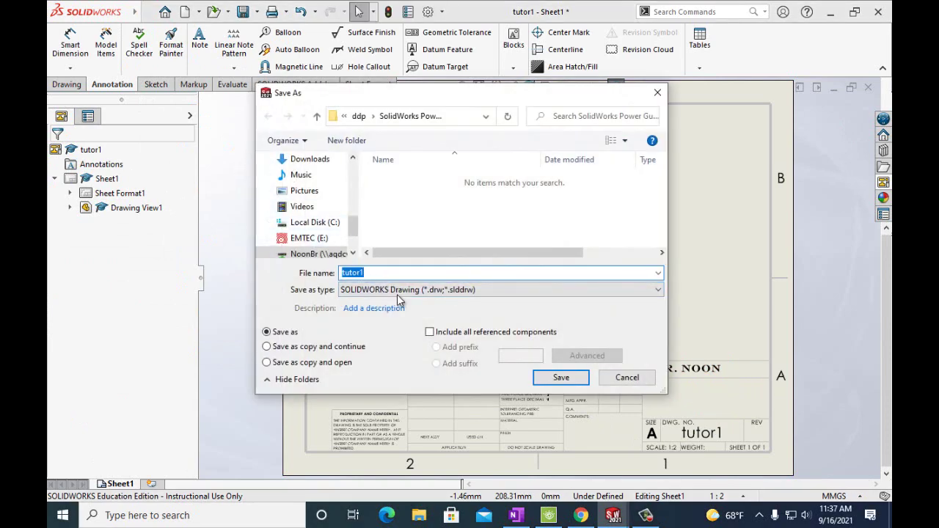
left_click(558, 378)
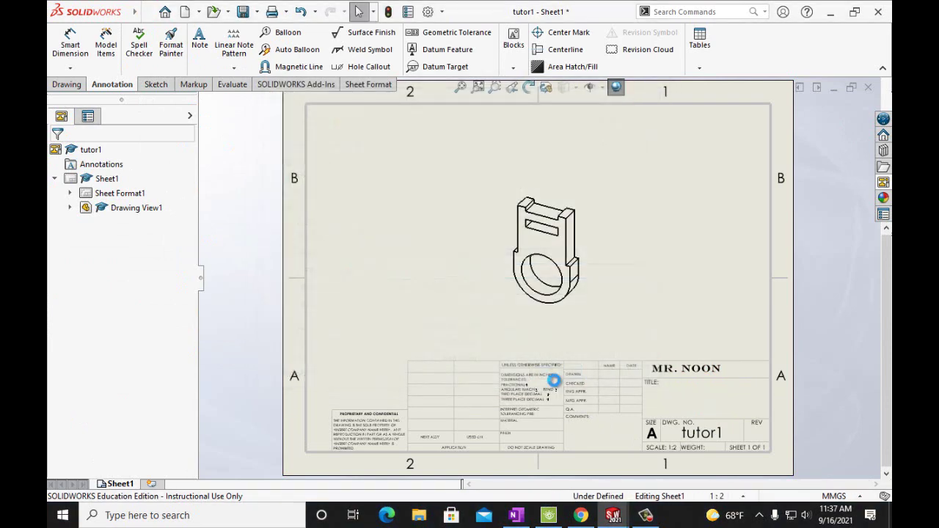
Print the drawing to the OneNote for Windows 10 printer
left_click(149, 13)
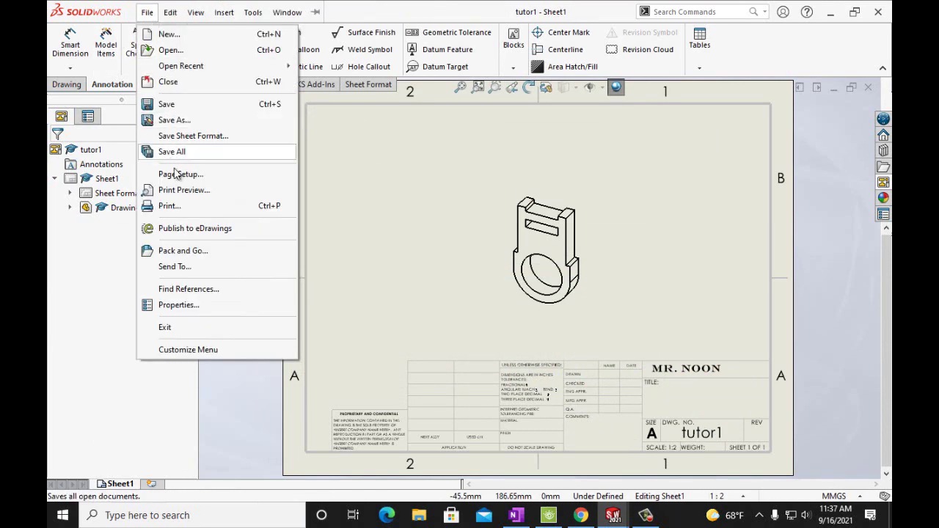
left_click(178, 206)
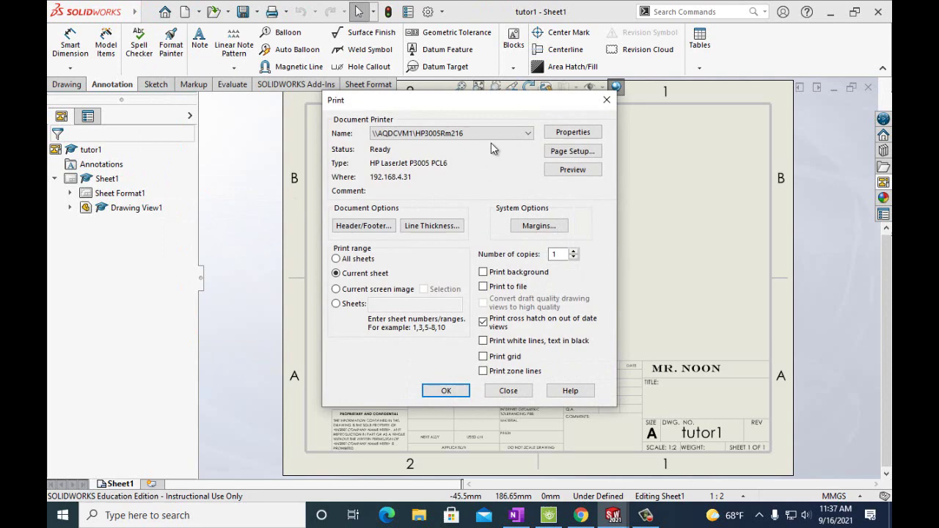
left_click(514, 133)
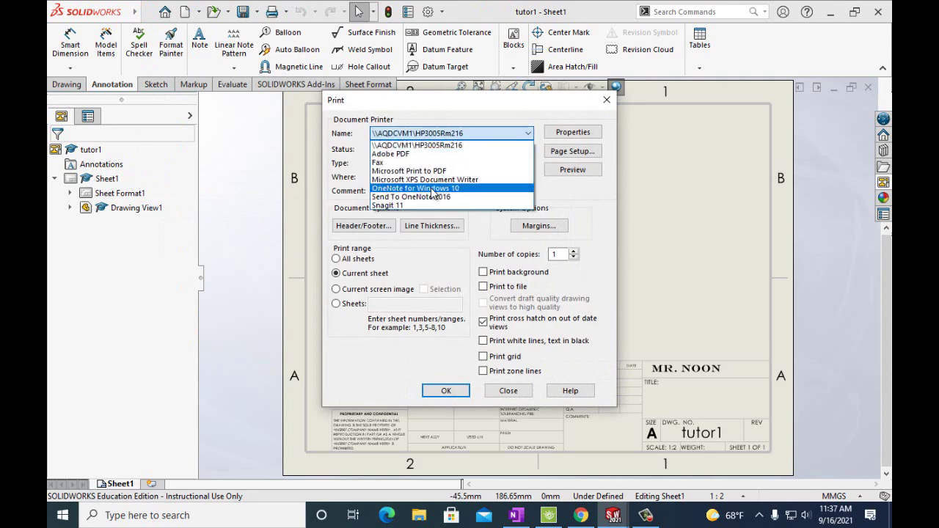
left_click(459, 189)
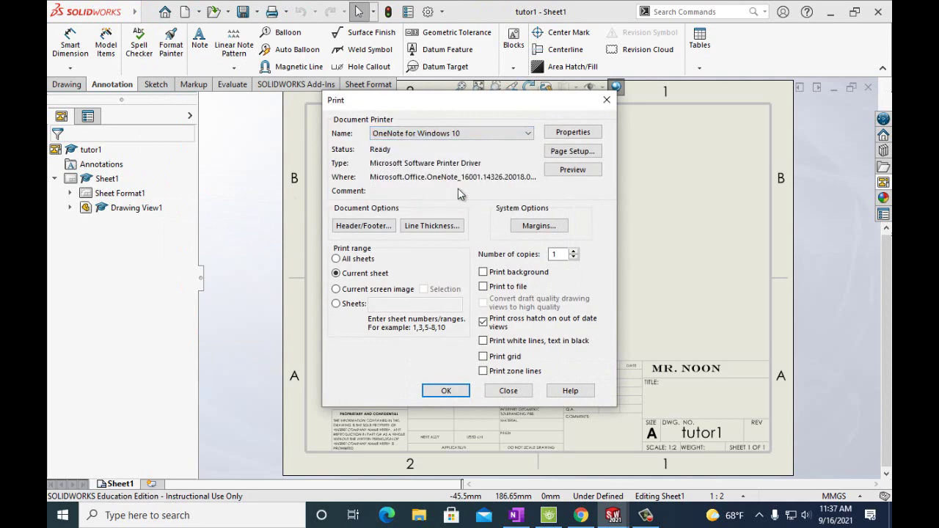
left_click(445, 391)
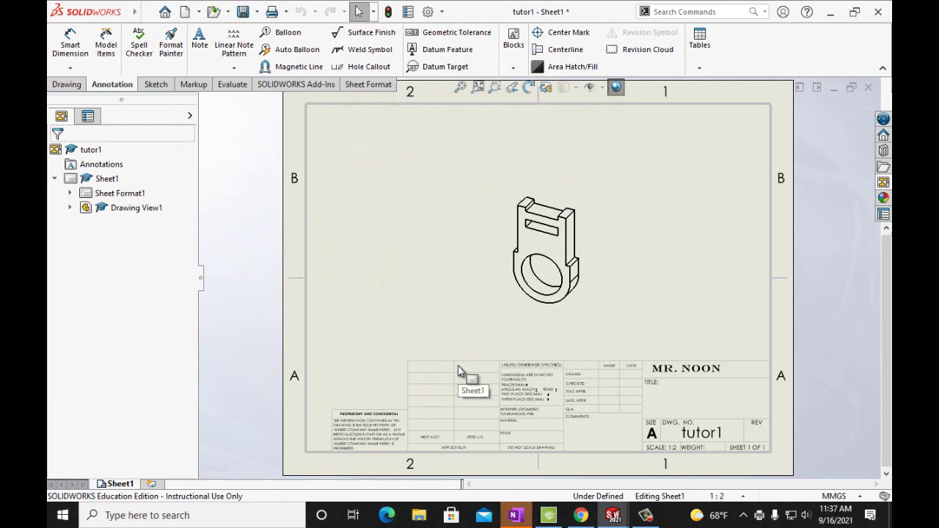
Send the printout to the QTR 1 Handouts section and find the Printout page with the drawing
mouse_move(519, 518)
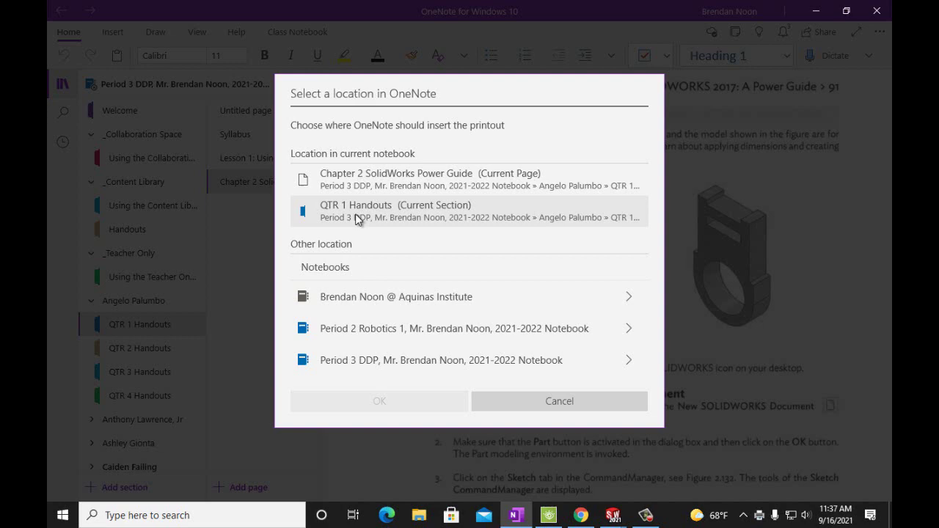
left_click(396, 212)
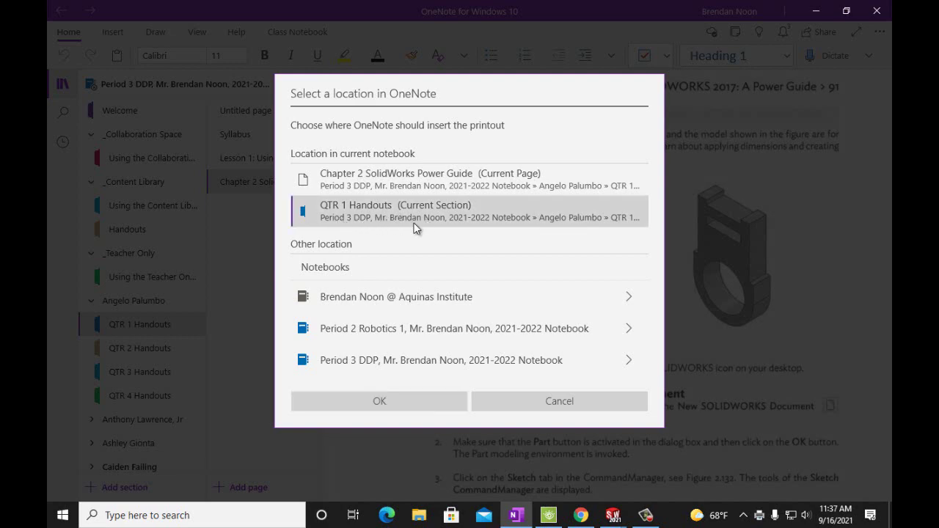
left_click(385, 400)
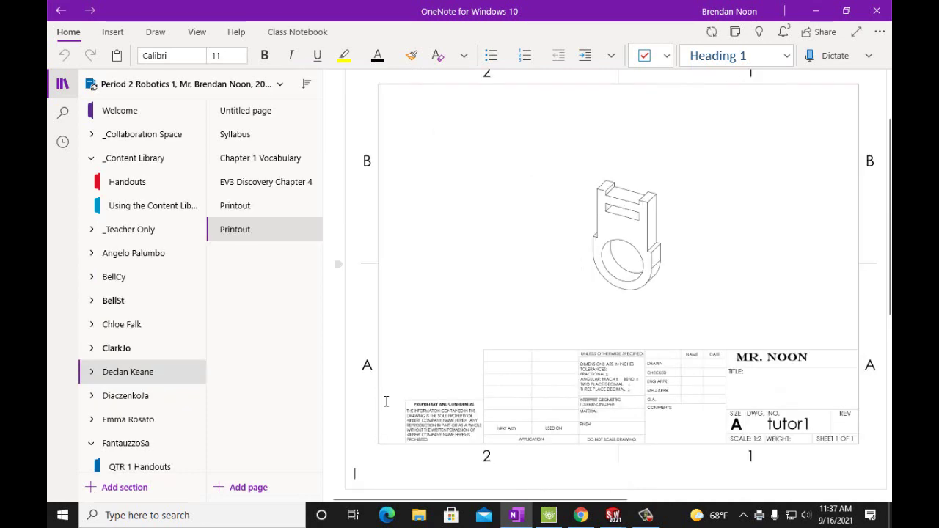
left_click(253, 214)
left_click(251, 231)
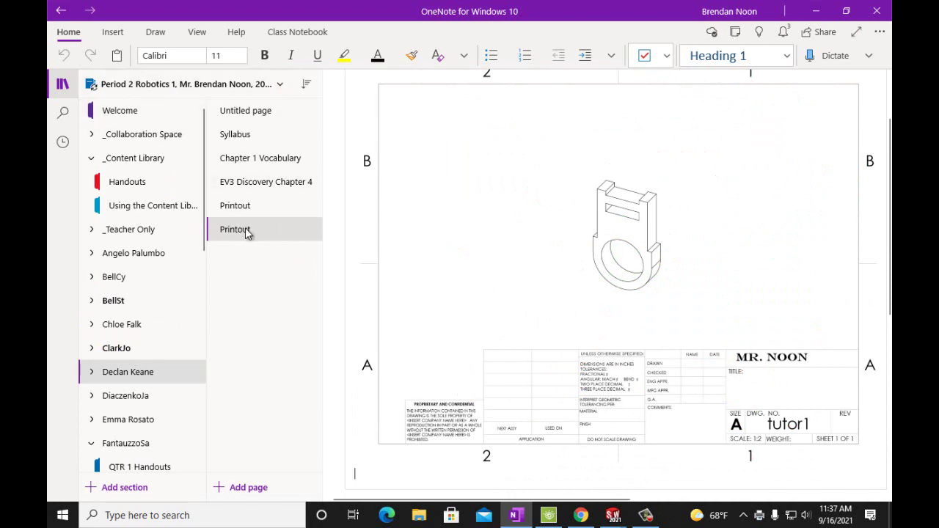
Cut the drawing's Printout page and paste it into the Period 3 DDP notebook
right_click(247, 232)
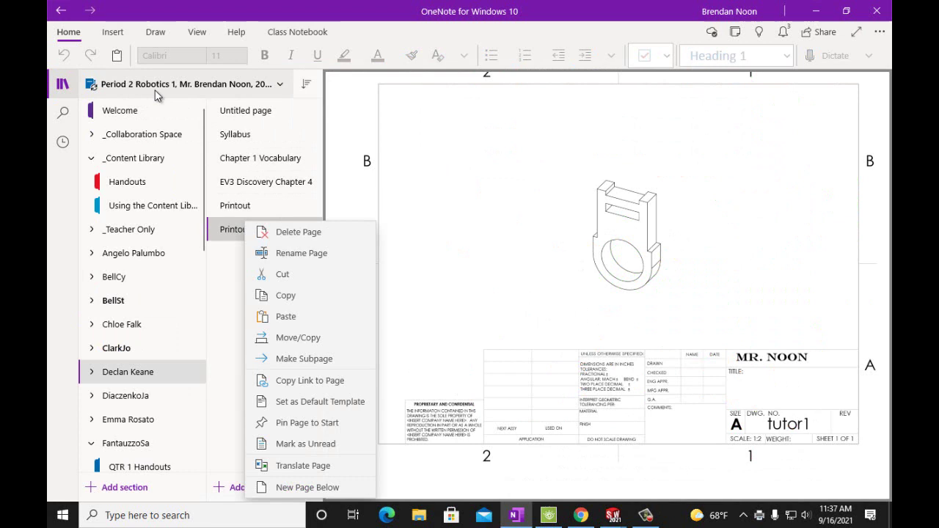
left_click(281, 274)
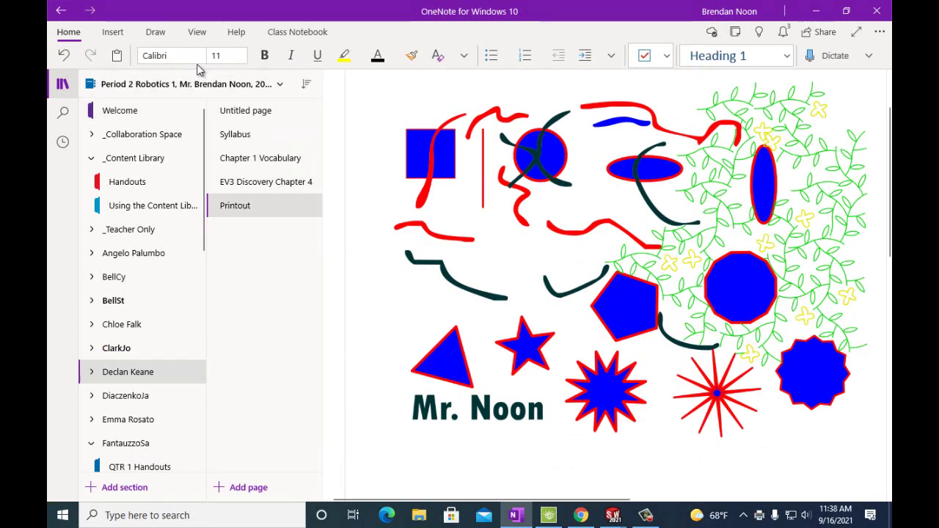
left_click(279, 87)
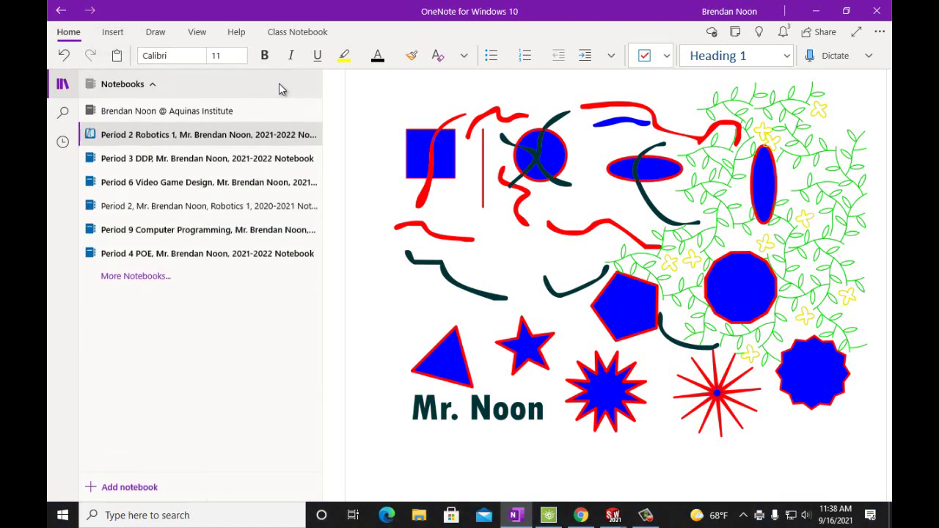
left_click(173, 162)
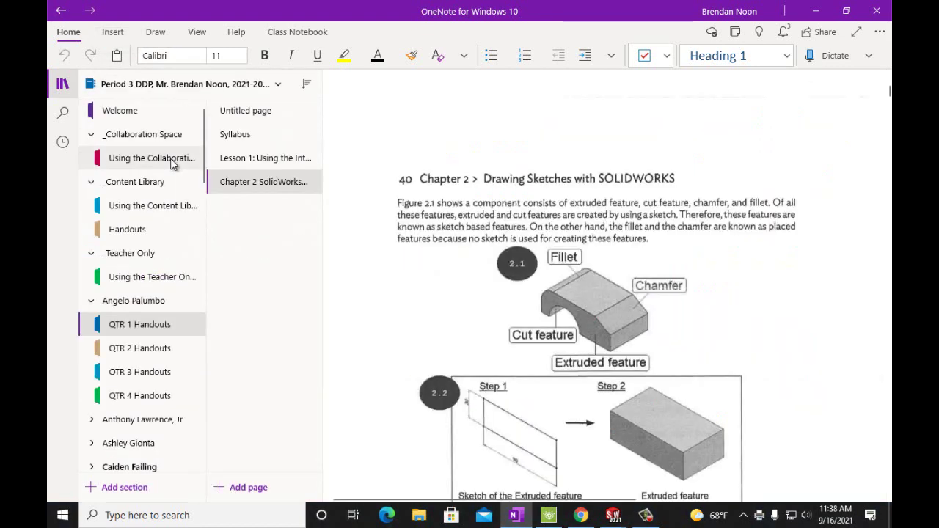
right_click(225, 216)
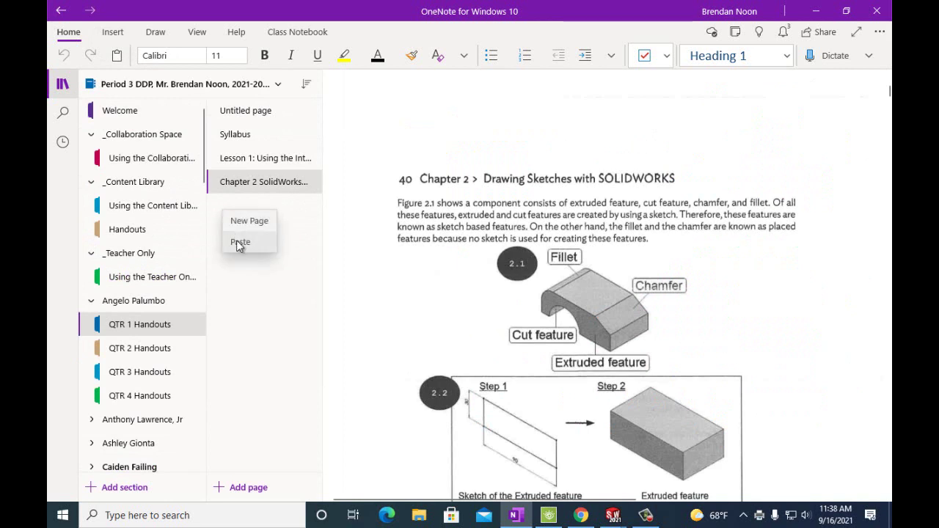
left_click(237, 243)
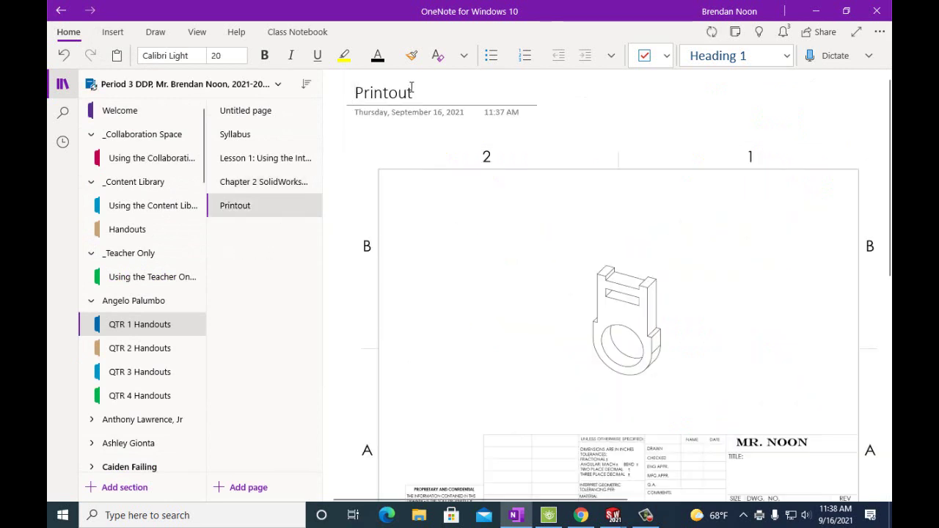
Rename the page title from Printout to 'Chapter 2 Tutor 1'
double_click(358, 92)
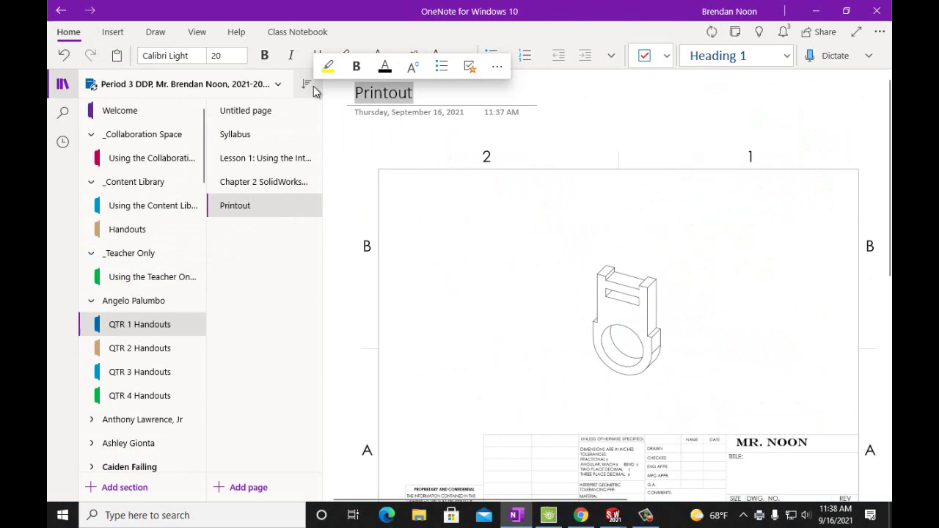
type("Chapter 2 tutor1")
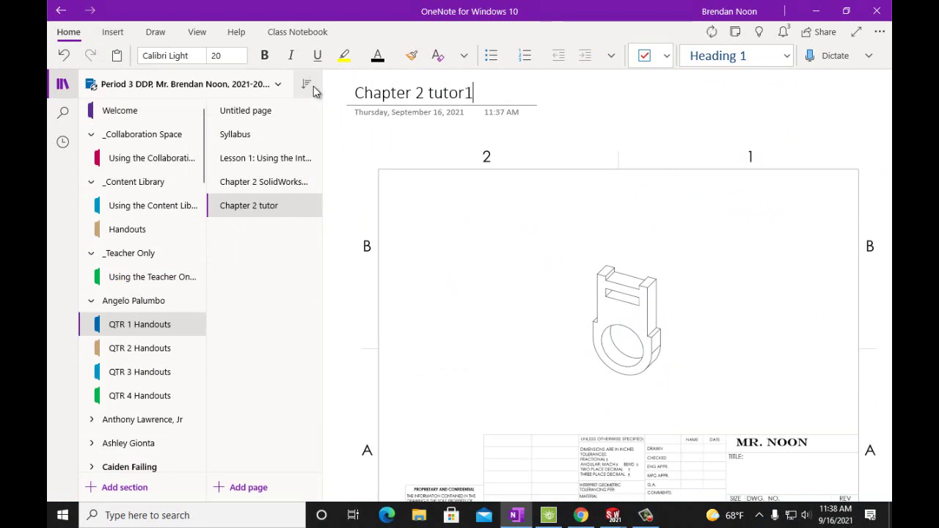
left_click(467, 94)
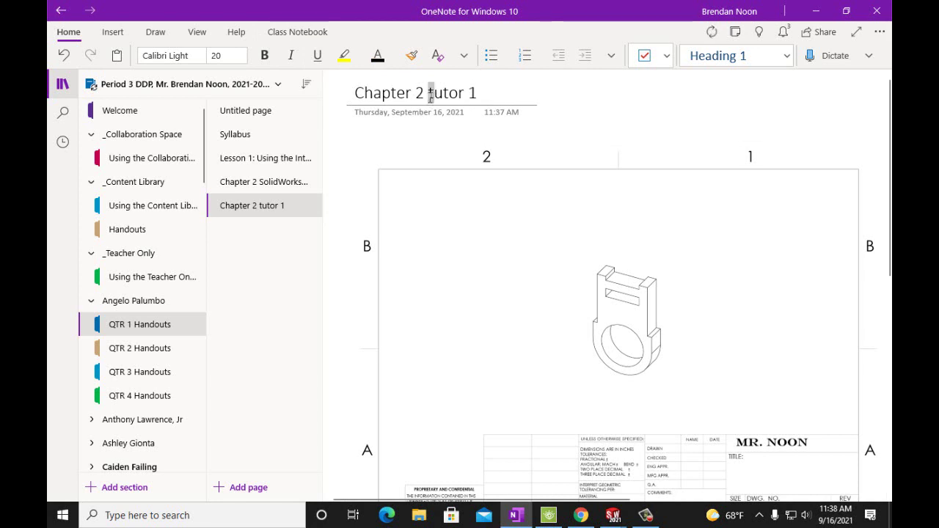
type("T")
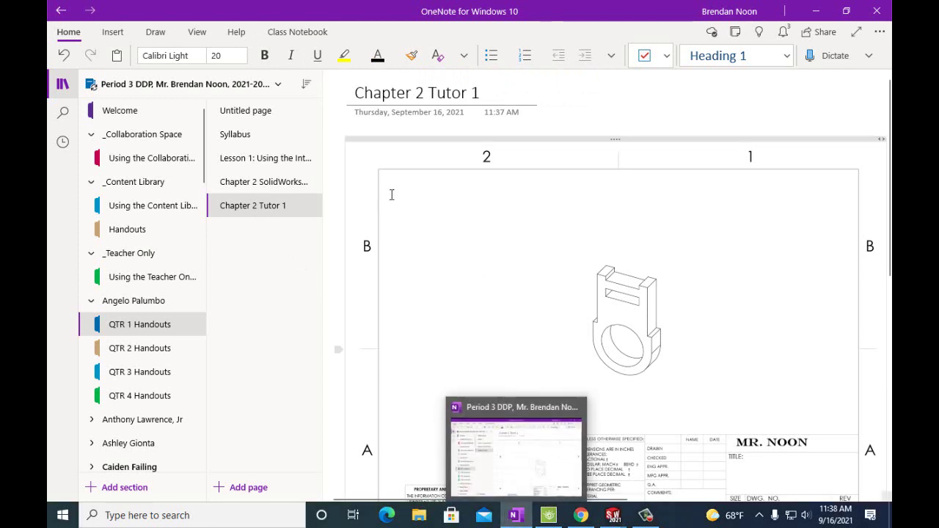
Create an A (ANSI) Landscape drawing from Tutor2 with its 3D view placed on the sheet
mouse_move(613, 515)
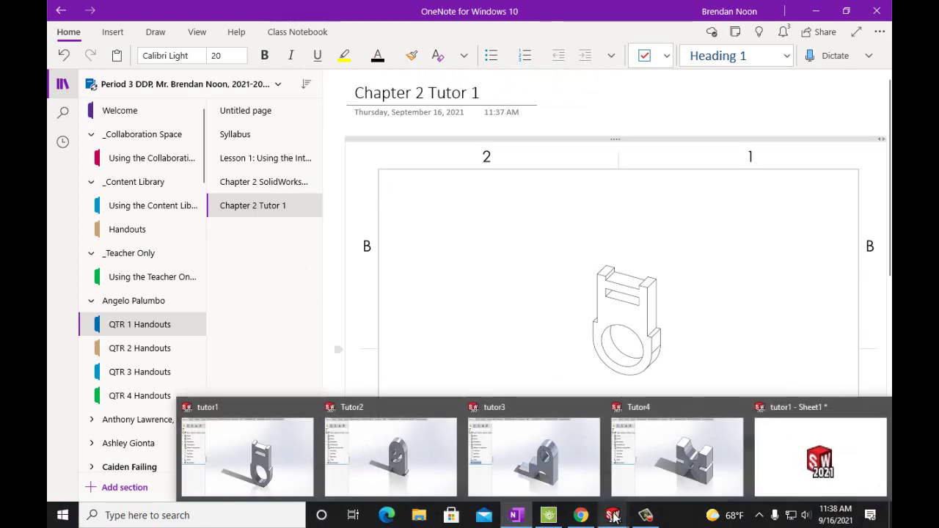
left_click(836, 451)
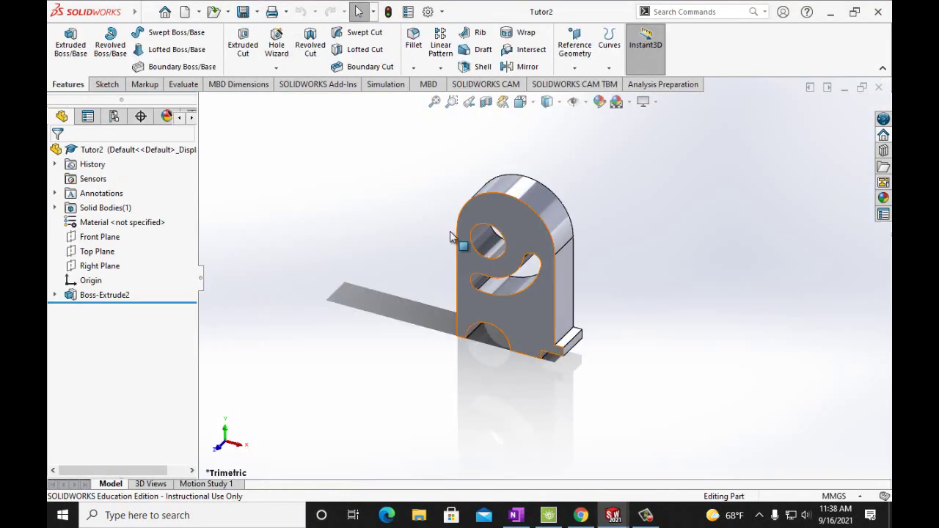
left_click(146, 13)
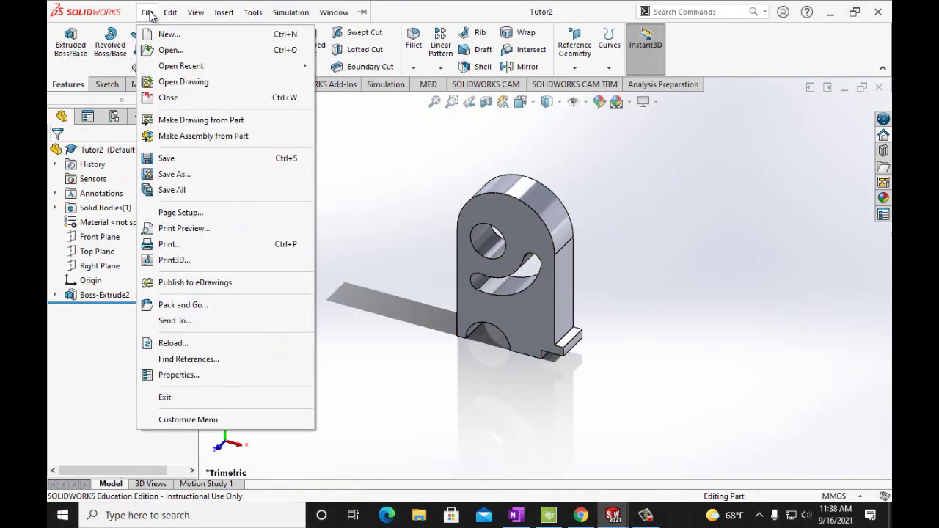
left_click(185, 120)
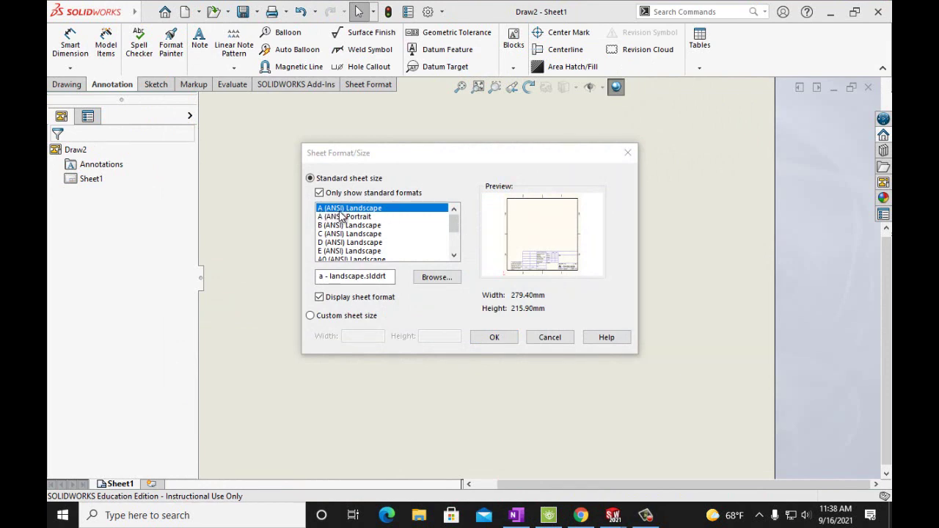
left_click(494, 337)
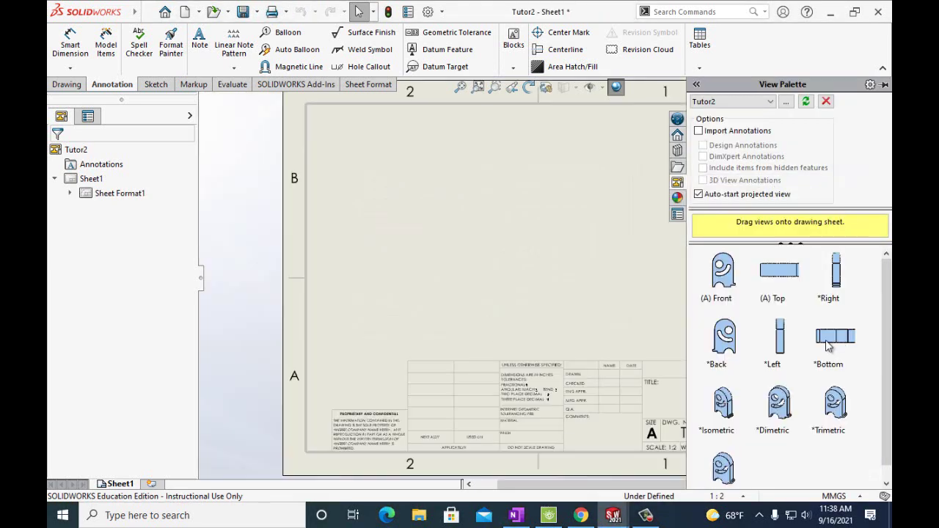
mouse_move(731, 478)
left_mouse_down()
mouse_move(673, 369)
mouse_move(544, 255)
left_mouse_up()
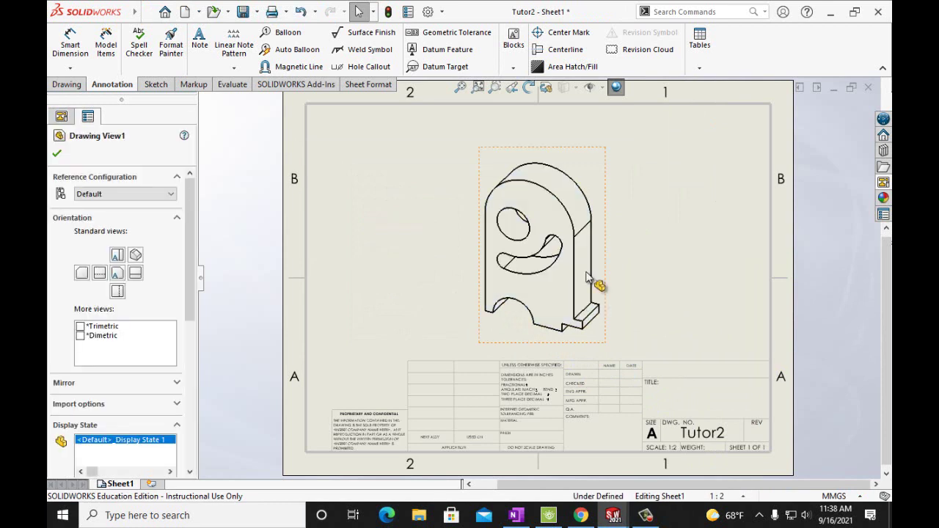
left_click(57, 154)
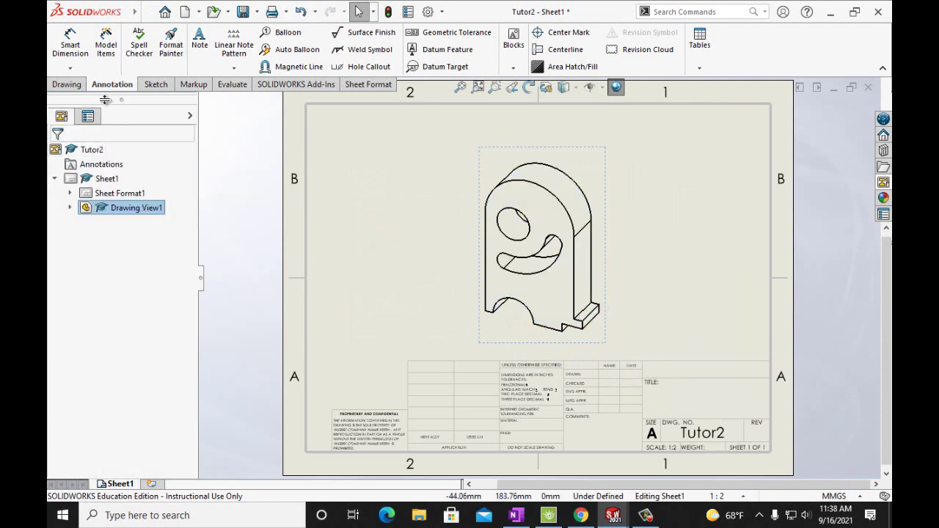
Add a note with the author's name in the Tutor2 title block
left_click(199, 40)
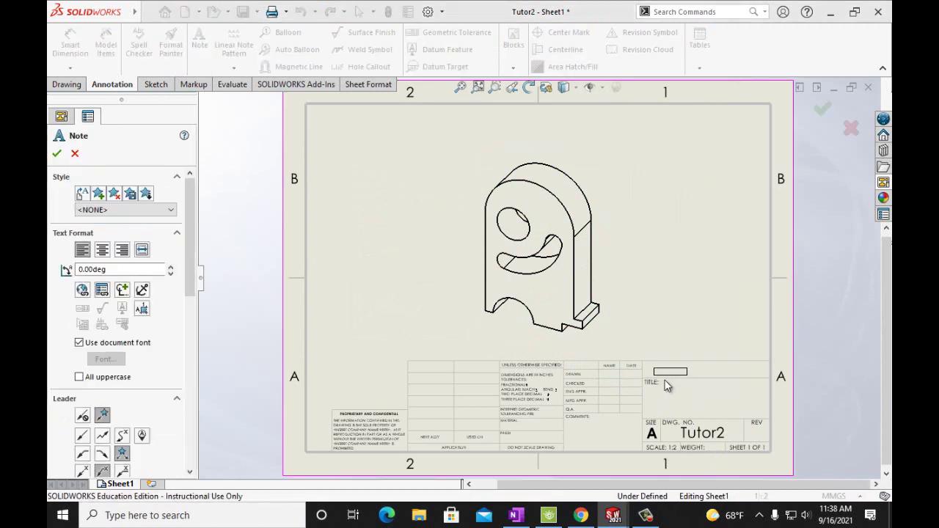
left_click(657, 374)
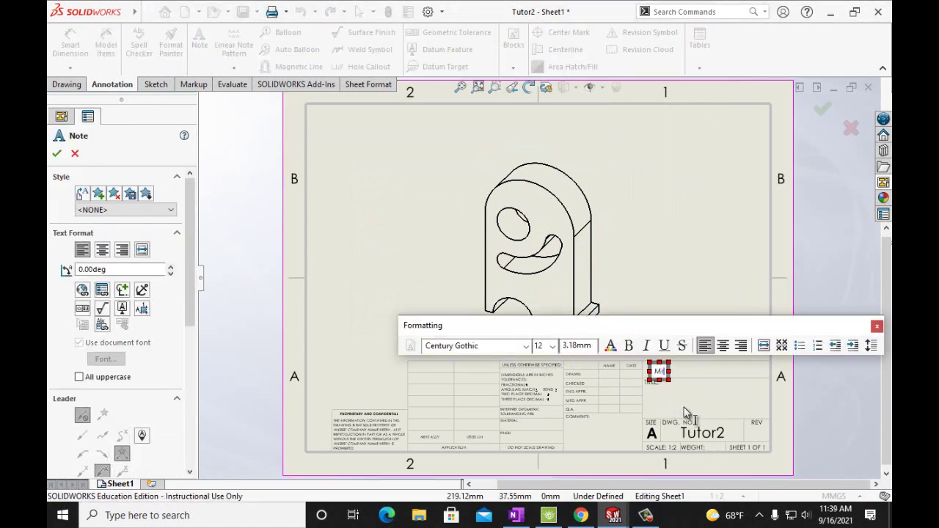
type("Mr. Noon")
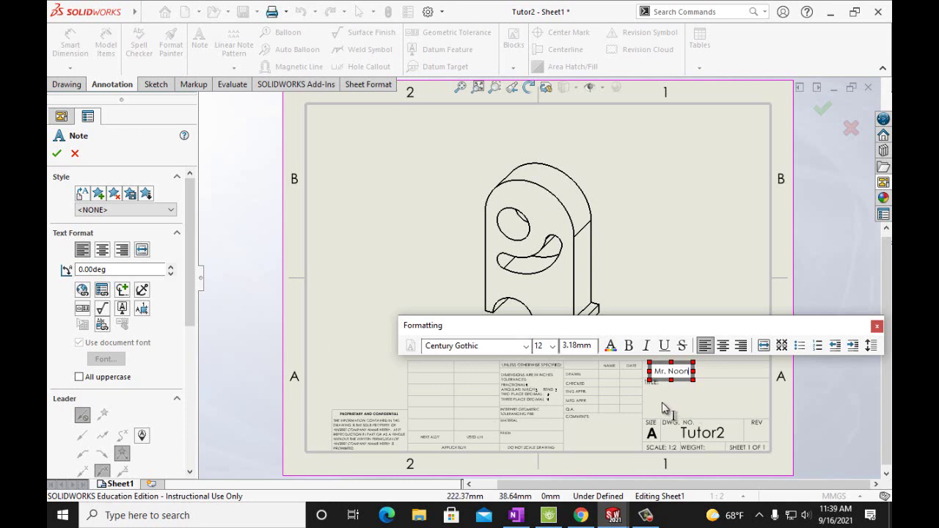
left_click(56, 154)
Save the drawing as the Tutor2 SOLIDWORKS Drawing file
left_click(147, 12)
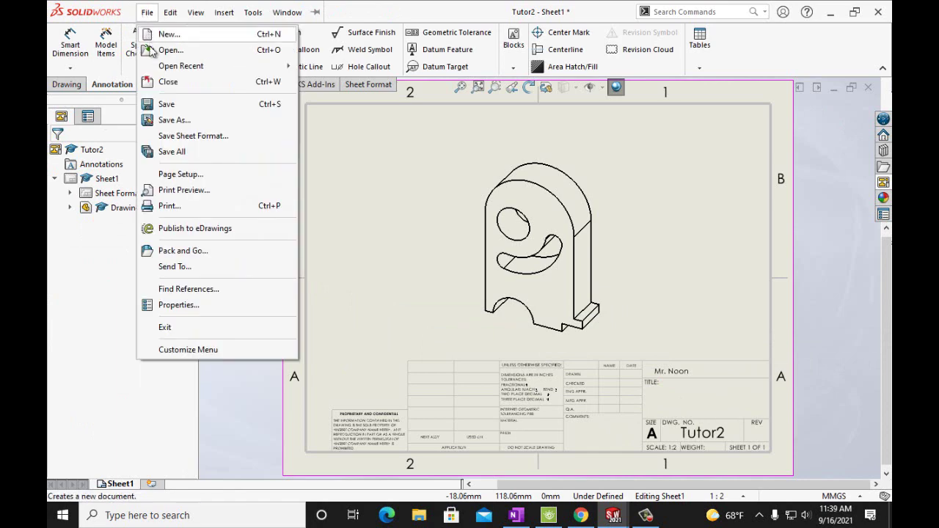
left_click(150, 104)
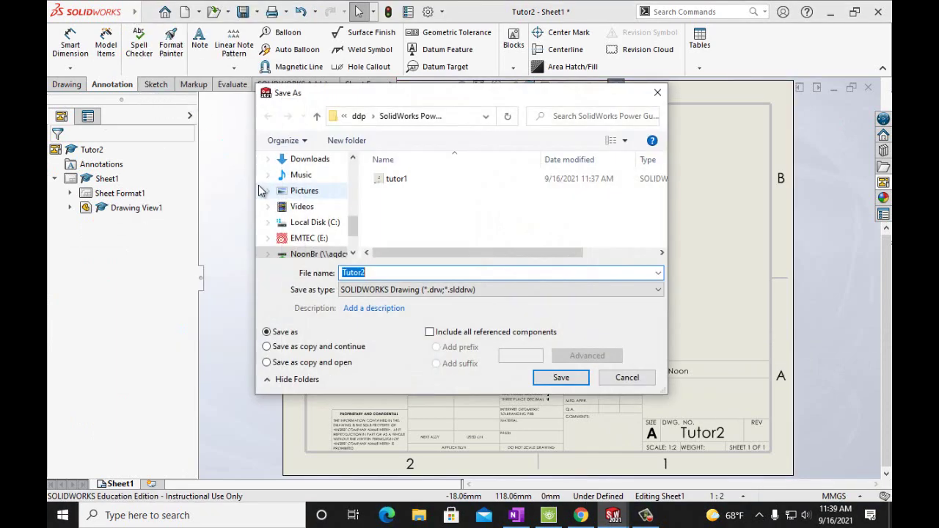
left_click(560, 377)
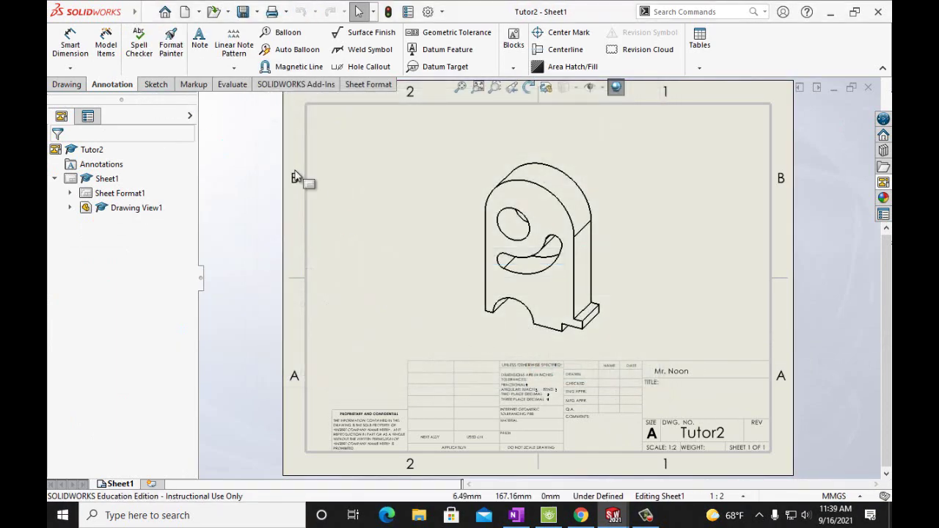
Print the Tutor2 drawing to OneNote for Windows 10
left_click(147, 12)
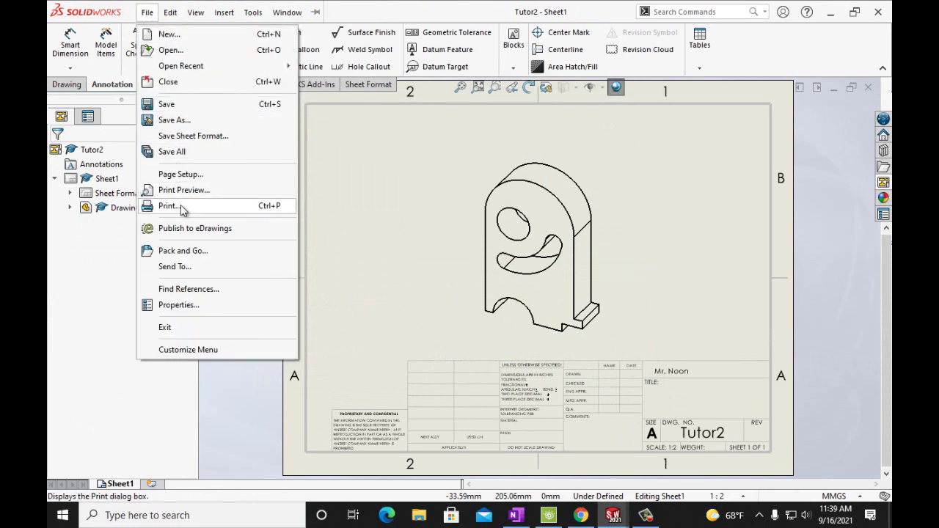
left_click(168, 206)
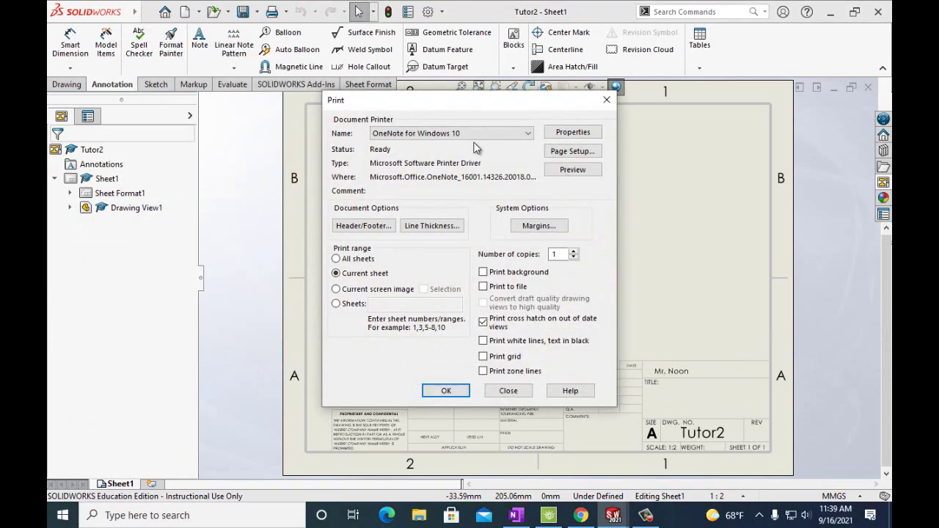
left_click(447, 390)
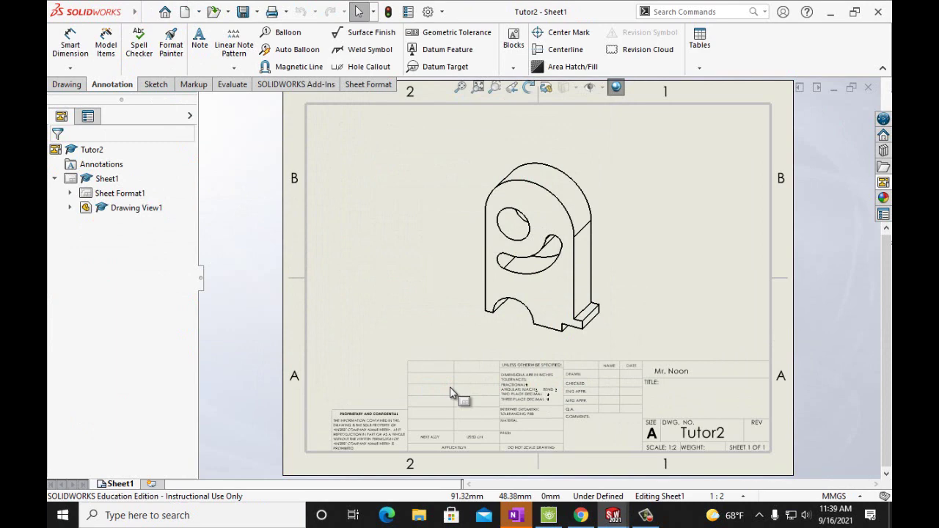
Insert the Tutor2 printout into QTR 1 Handouts and locate its Printout page
left_click(518, 516)
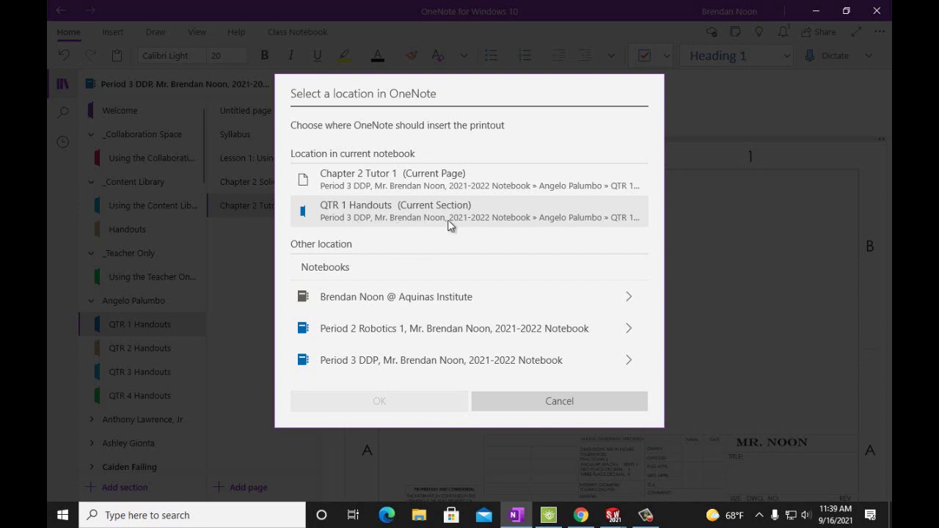
left_click(395, 214)
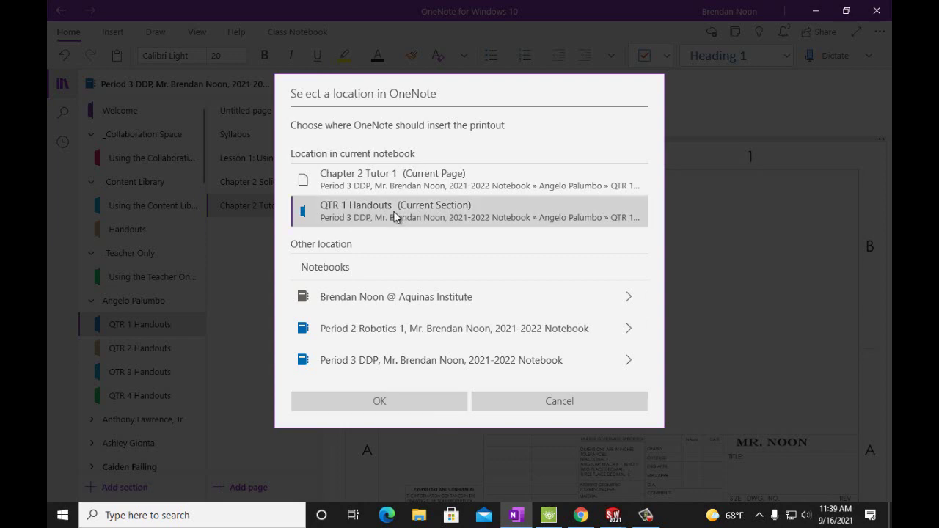
left_click(387, 402)
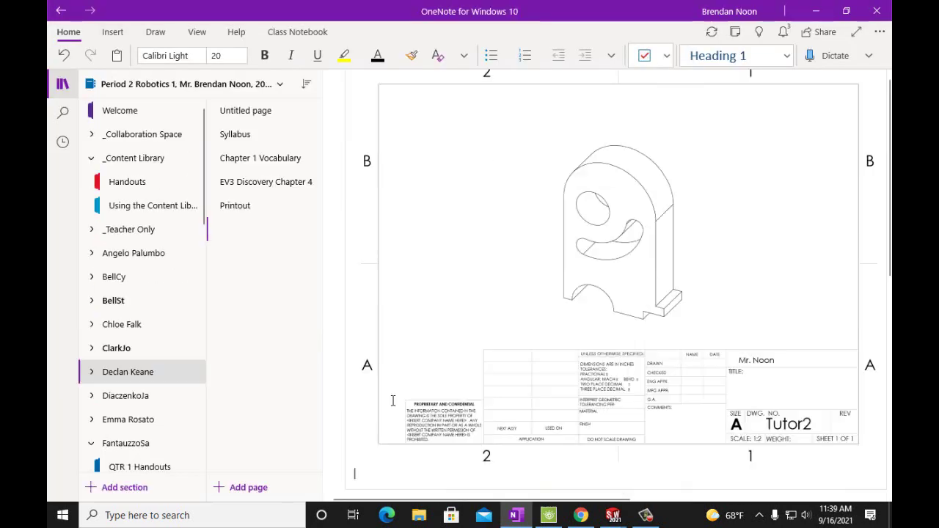
left_click(271, 212)
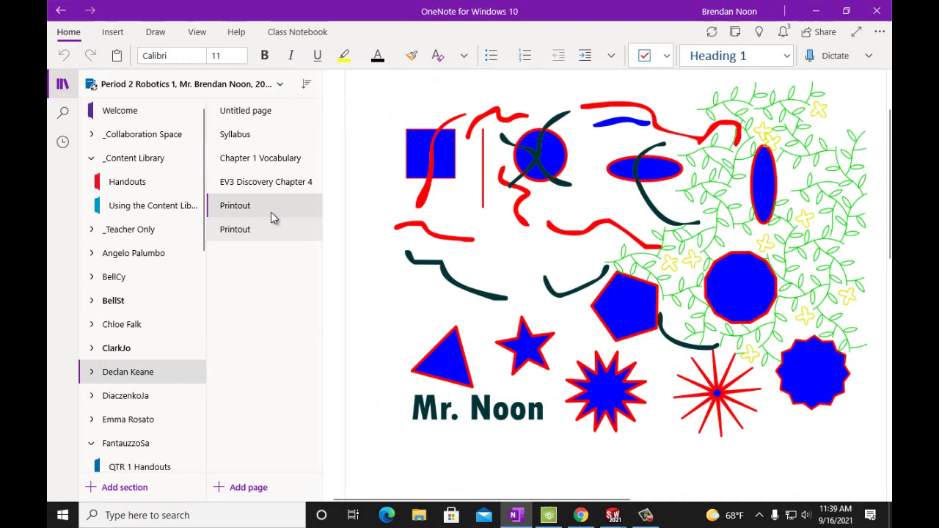
left_click(263, 231)
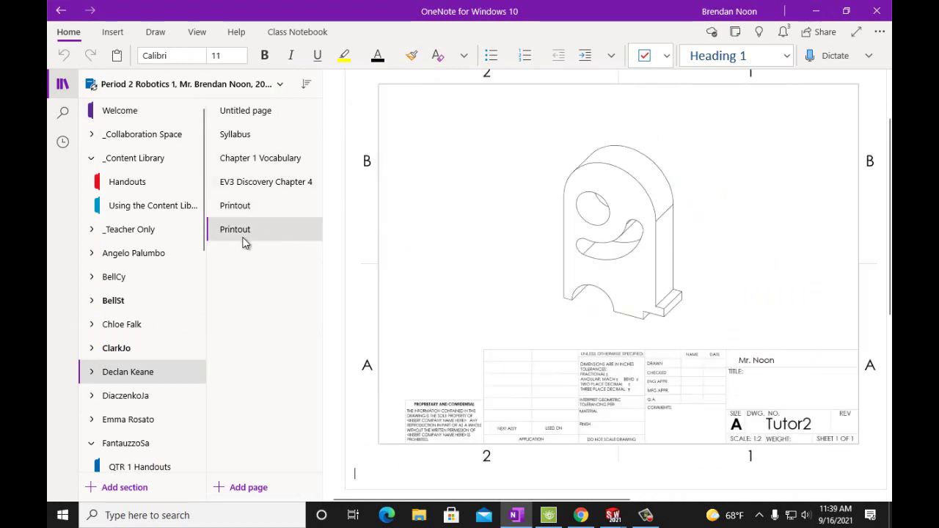
Move the Tutor2 Printout page by cut and paste into the Period 3 DDP notebook
right_click(246, 234)
left_click(273, 273)
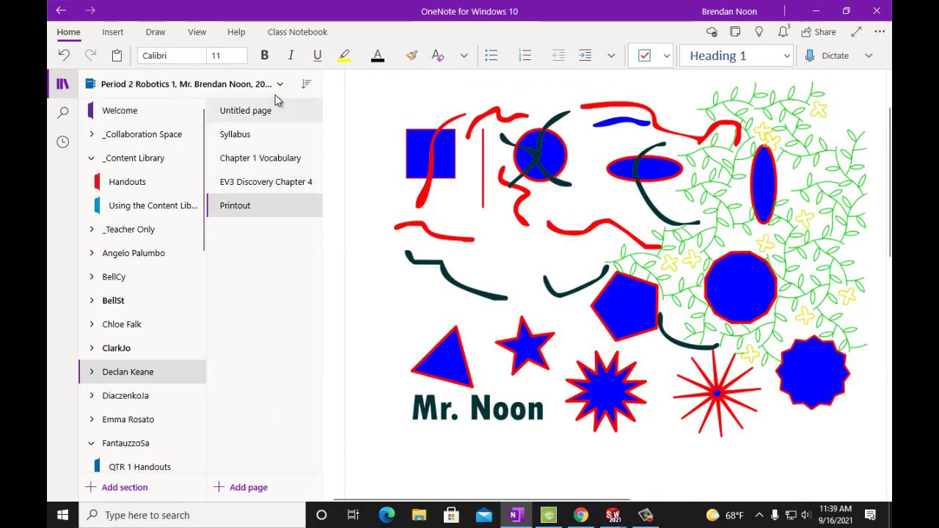
left_click(278, 86)
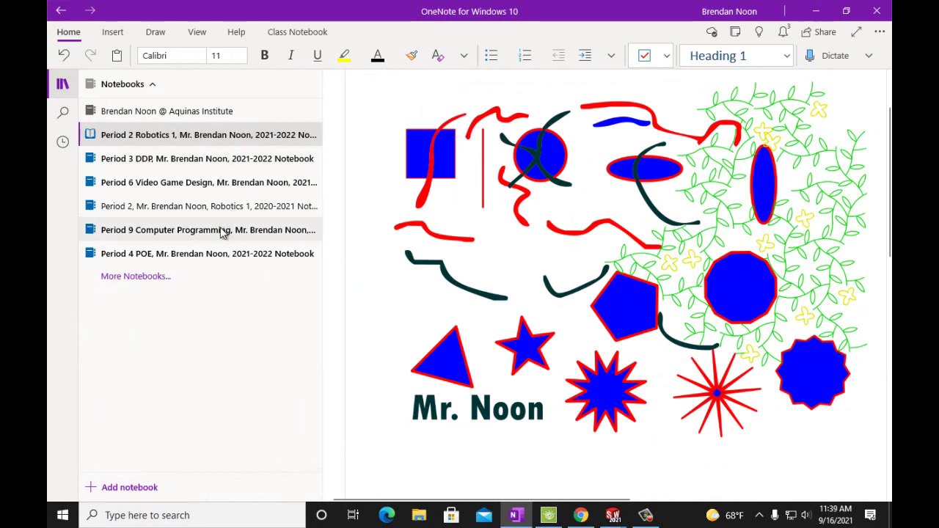
left_click(220, 164)
right_click(239, 235)
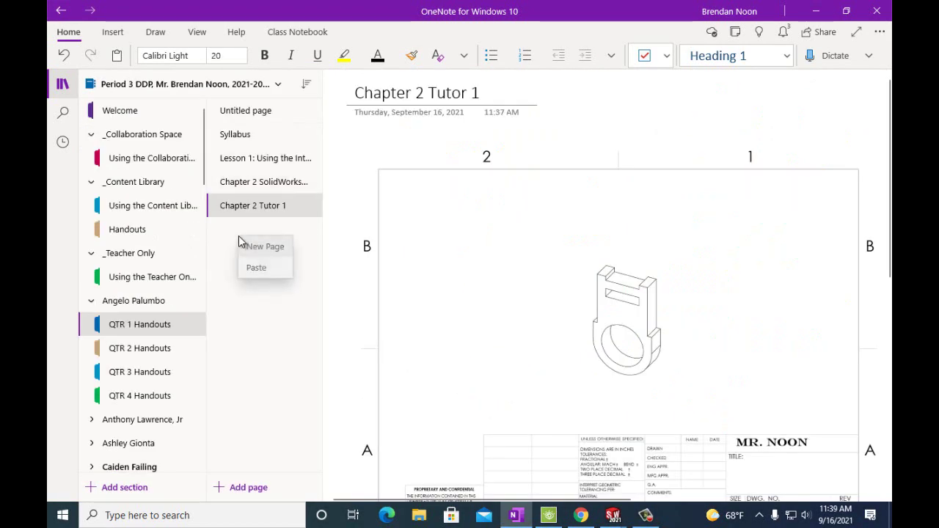
left_click(256, 270)
Retitle the page 'Chapter 2 Tutor 2' and check it beside Chapter 2 Tutor 1
left_click_drag(423, 95, 345, 89)
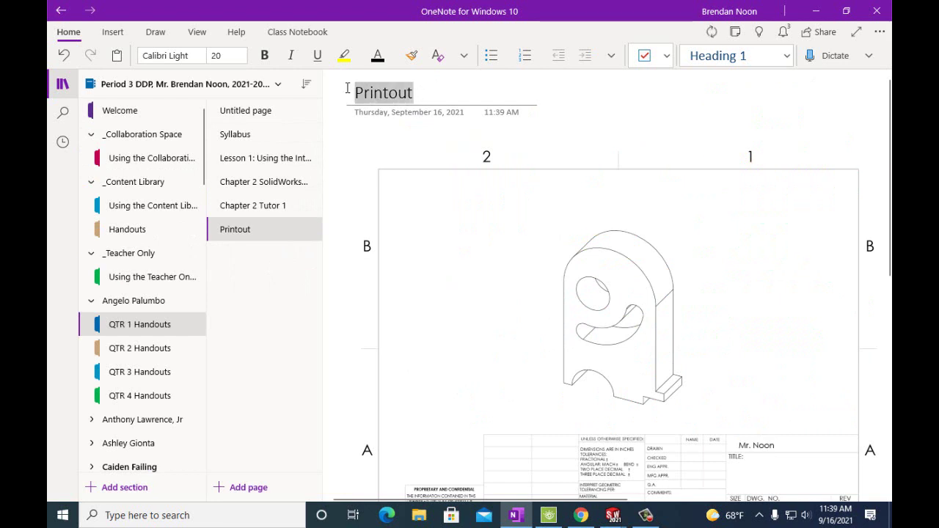
type("Cha")
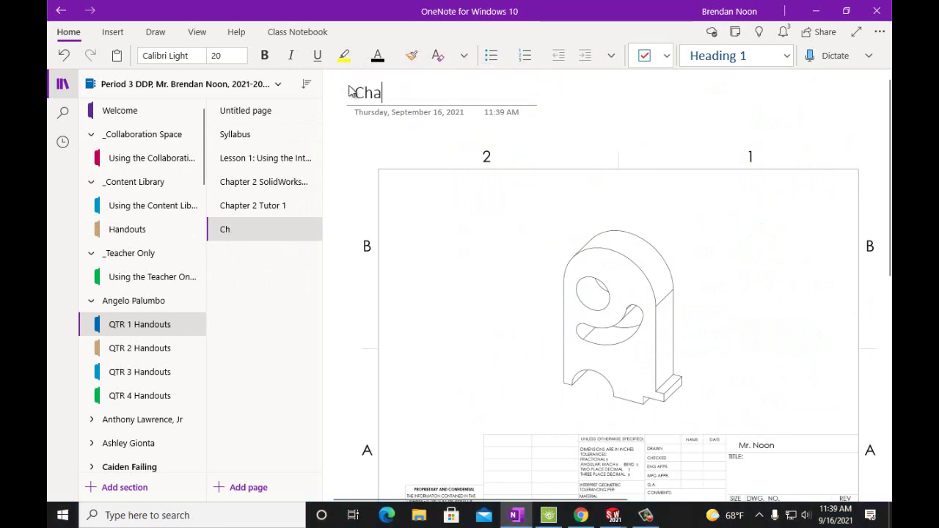
type("pter 2")
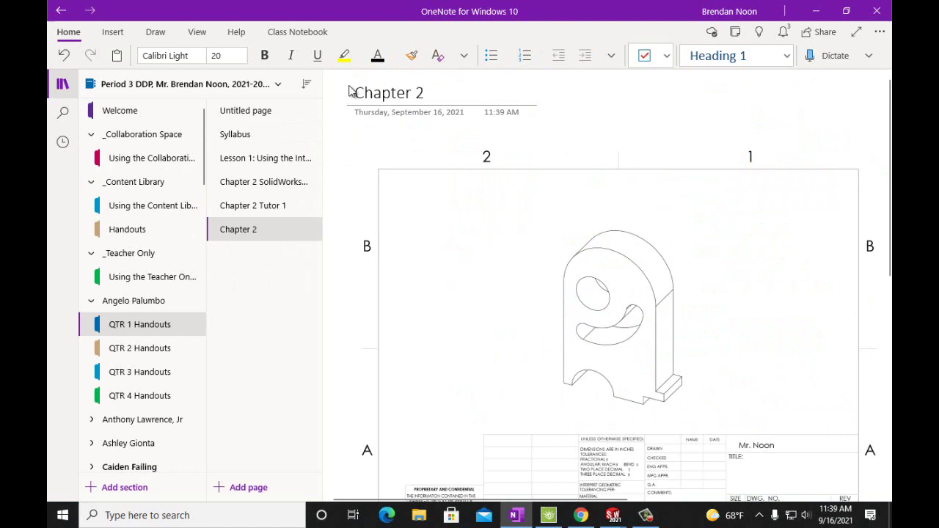
type(" Tutor 2")
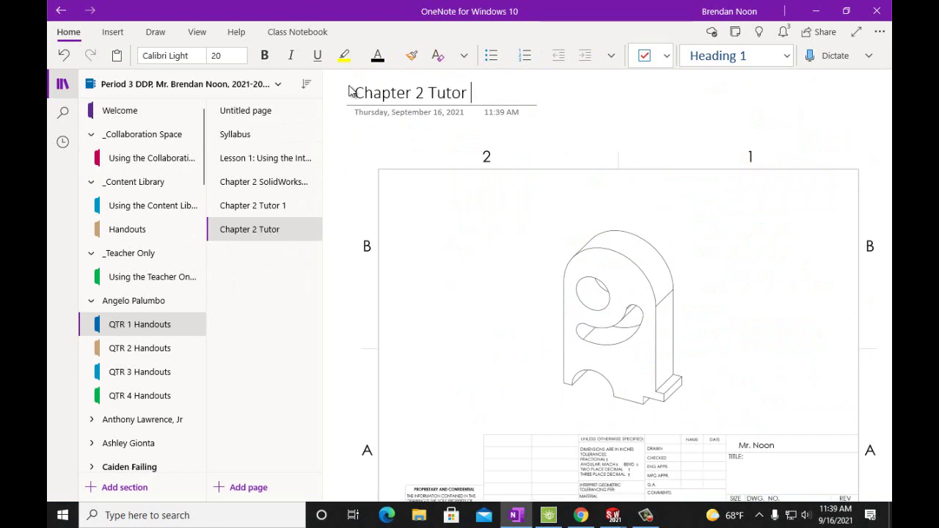
left_click(270, 206)
left_click(269, 231)
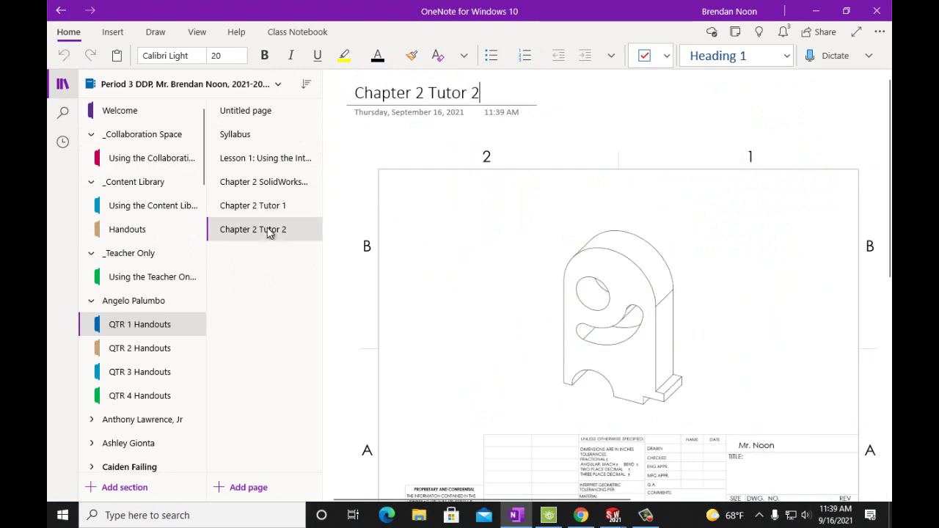
Scroll the Chapter 2 SolidWorks reading page down to Hands-on Test Drives 3 and 4
left_click(292, 182)
scroll(478, 238, "down", 15)
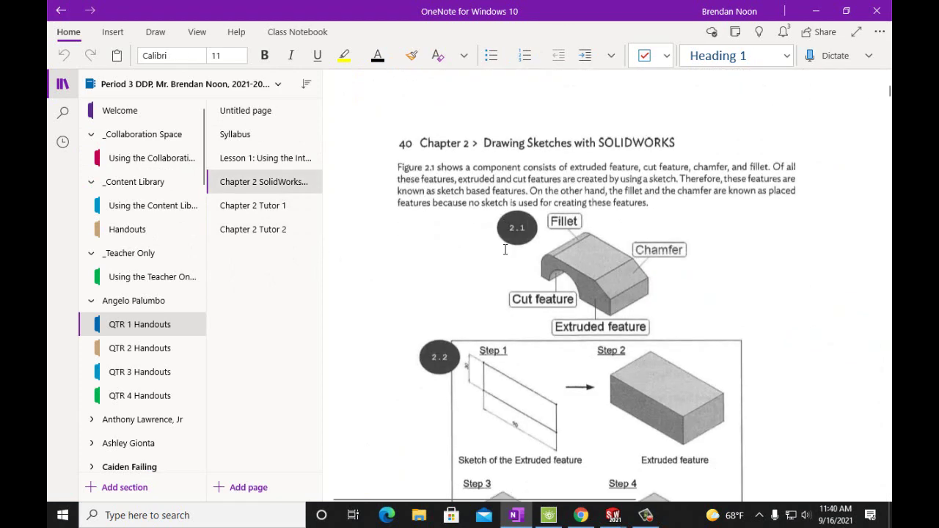
scroll(578, 274, "down", 3)
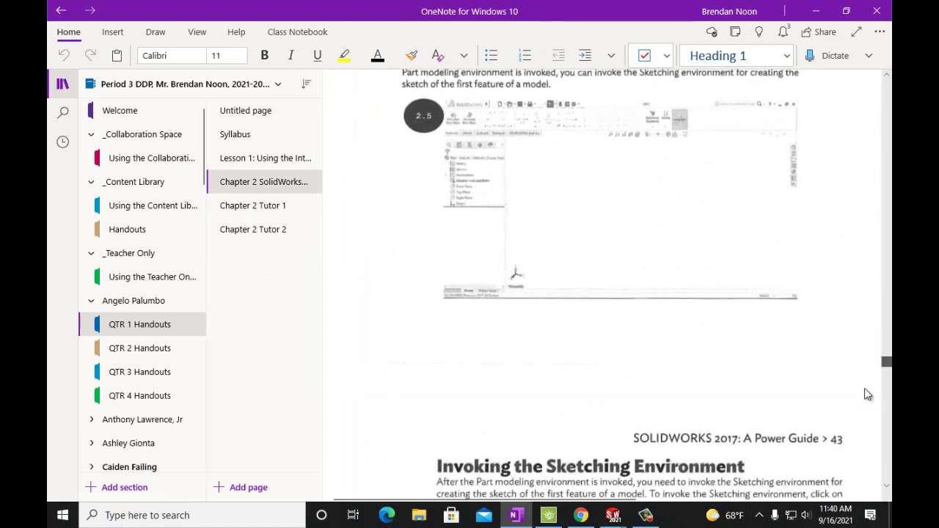
left_click_drag(886, 361, 803, 411)
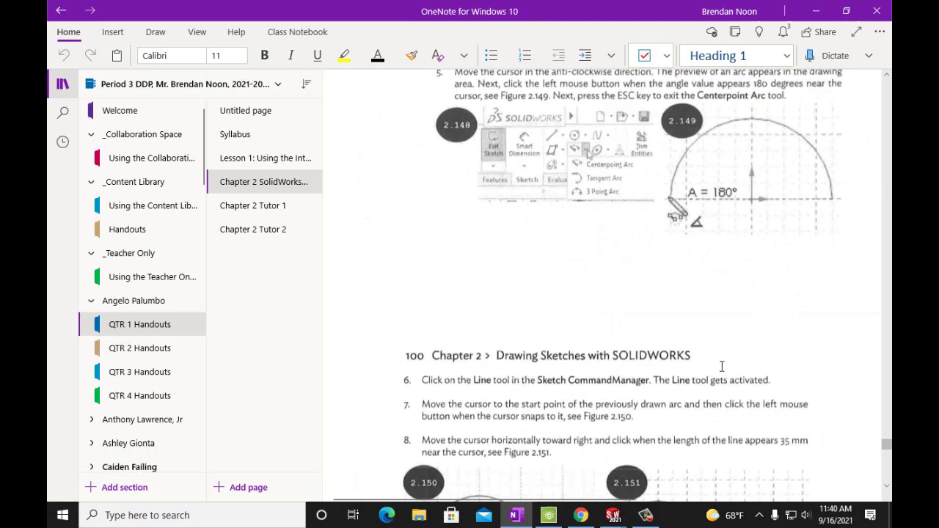
scroll(722, 366, "down", 15)
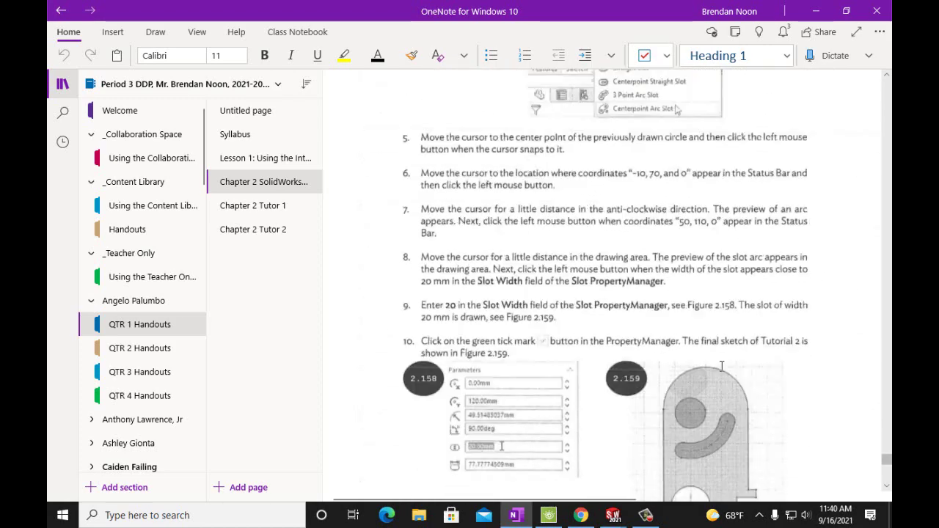
scroll(722, 366, "down", 10)
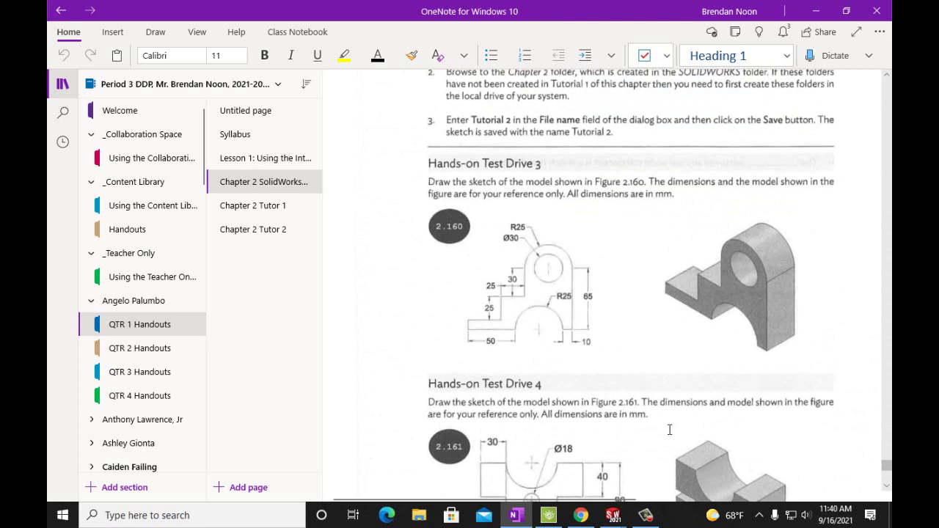
scroll(749, 452, "down", 3)
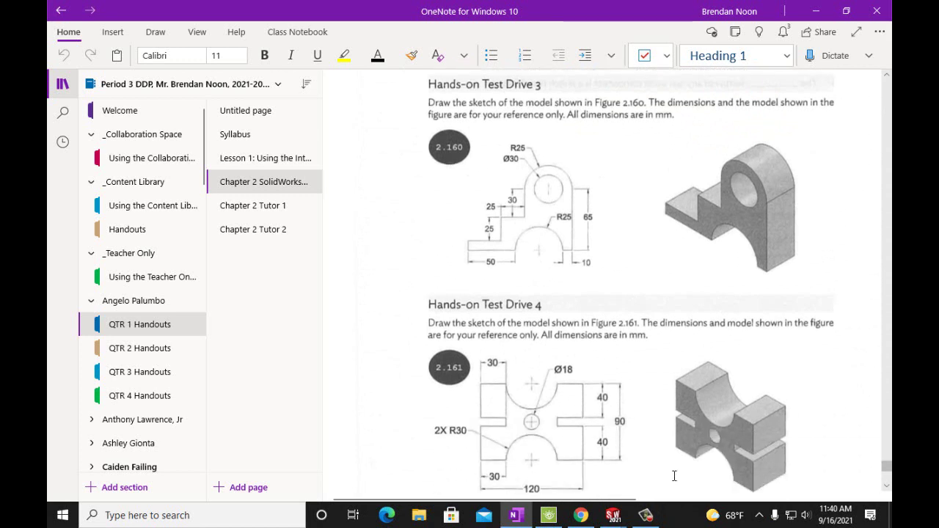
mouse_move(613, 517)
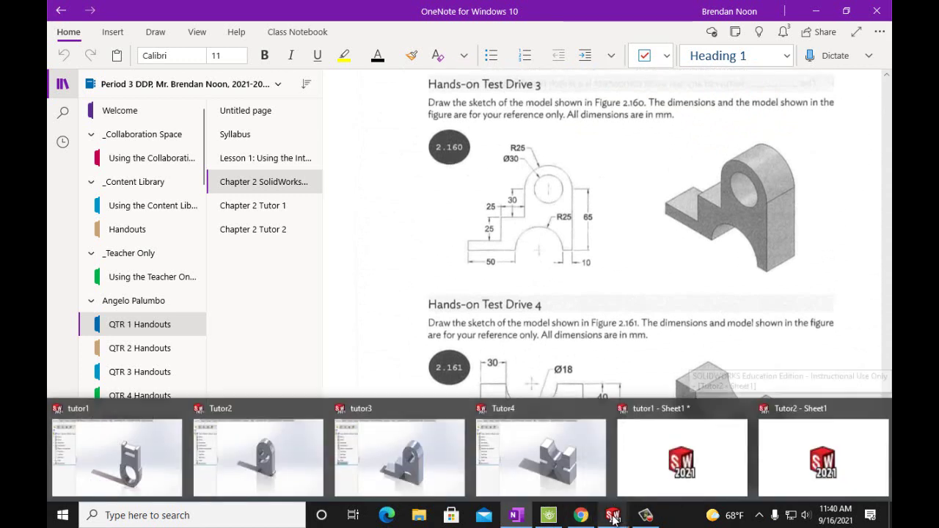
Make a new A (ANSI) Landscape drawing from the tutor3 part
left_click(437, 464)
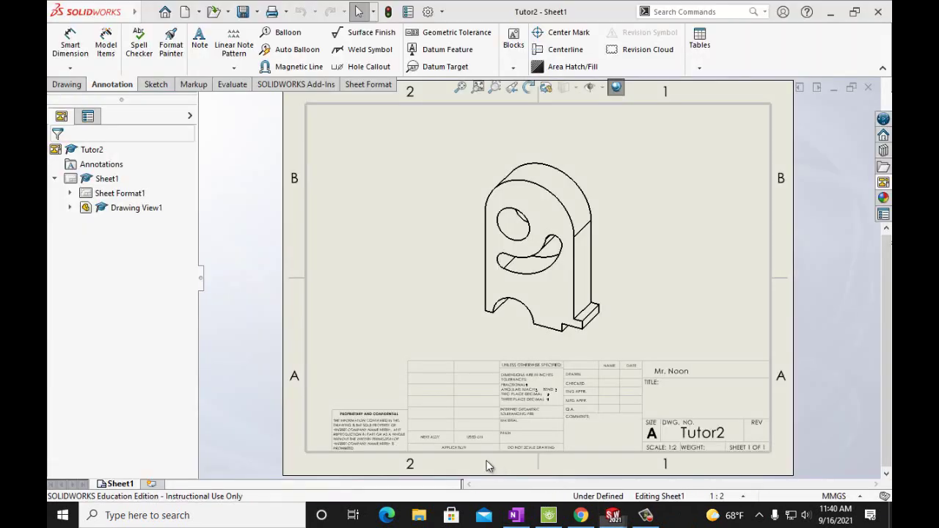
left_click(142, 10)
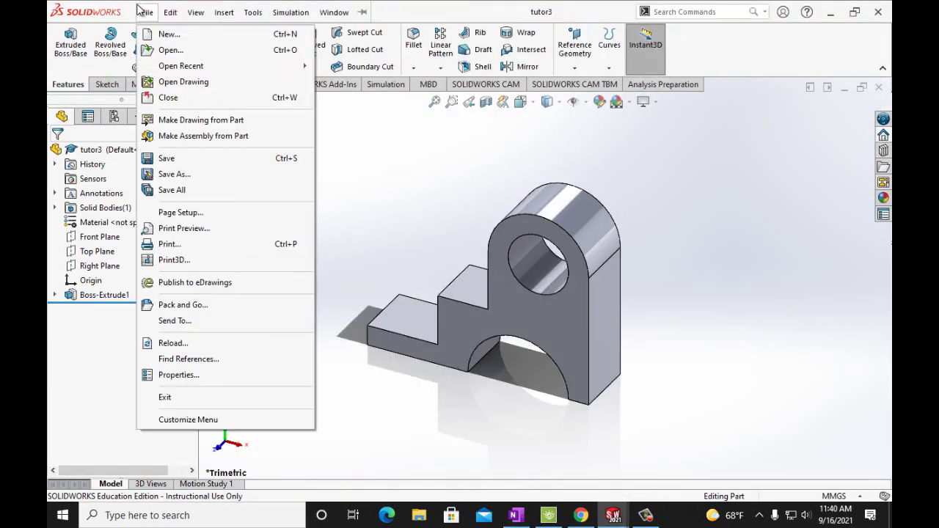
left_click(166, 120)
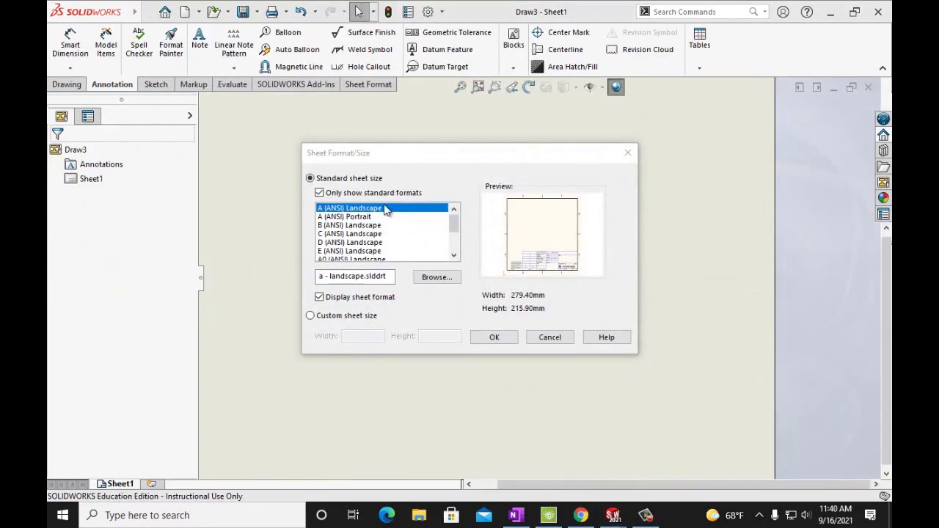
left_click(495, 337)
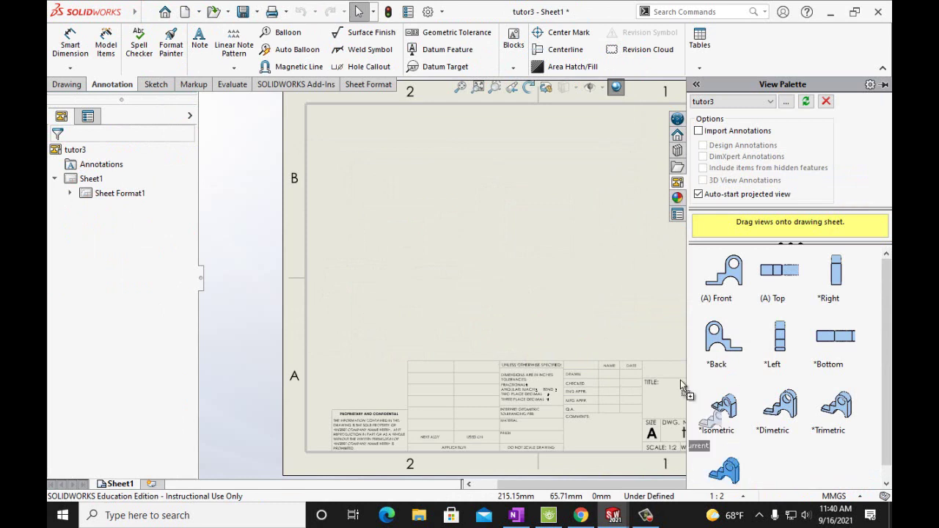
Place an isometric view of tutor3 on the sheet, shifted left above the title block
left_click_drag(724, 407, 569, 249)
left_click(570, 256)
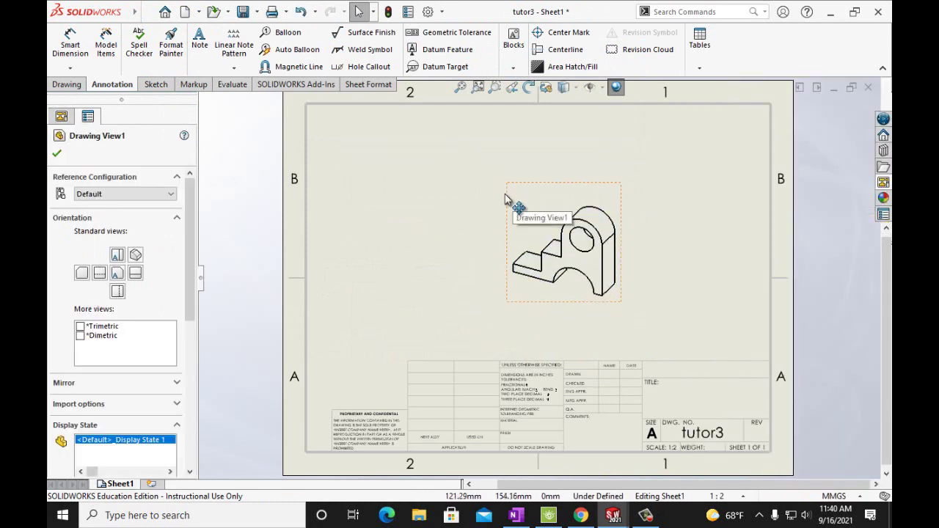
mouse_move(509, 210)
left_mouse_down()
mouse_move(445, 226)
mouse_move(441, 198)
mouse_move(520, 211)
mouse_move(499, 203)
left_mouse_up()
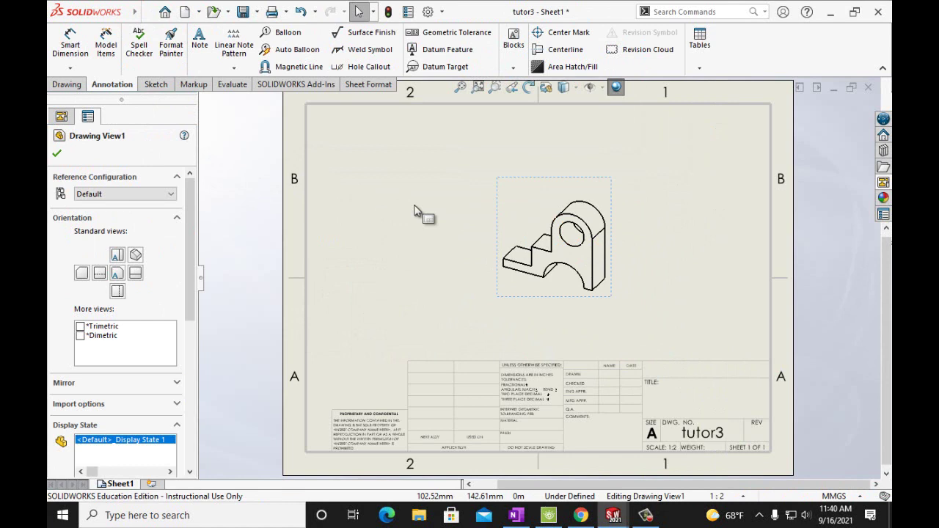
Add a note with the teacher's name in the title block's TITLE cell
left_click(58, 154)
left_click(200, 40)
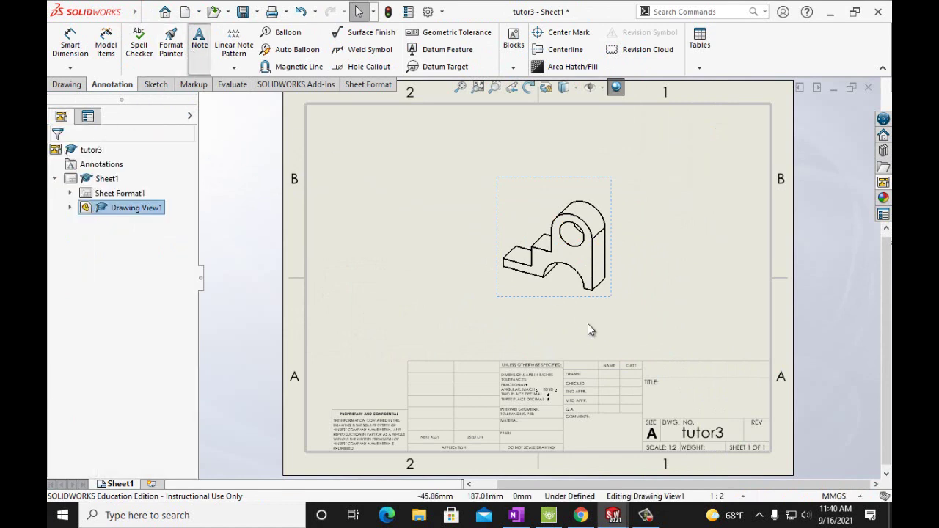
left_click(655, 372)
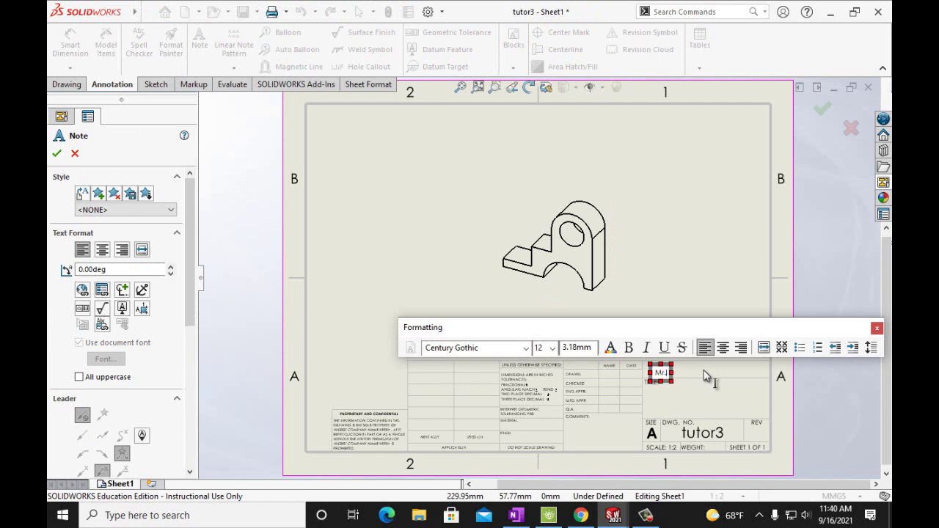
type("Mr. Noor")
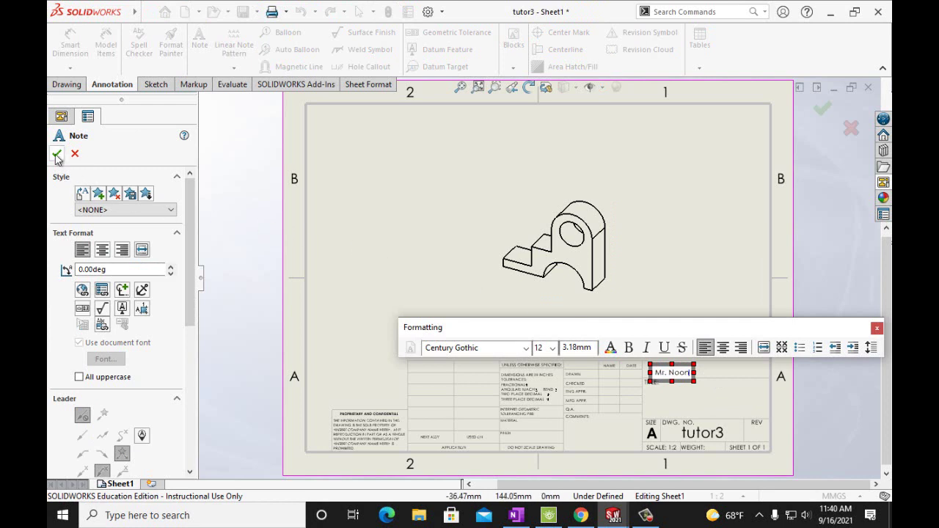
left_click(56, 153)
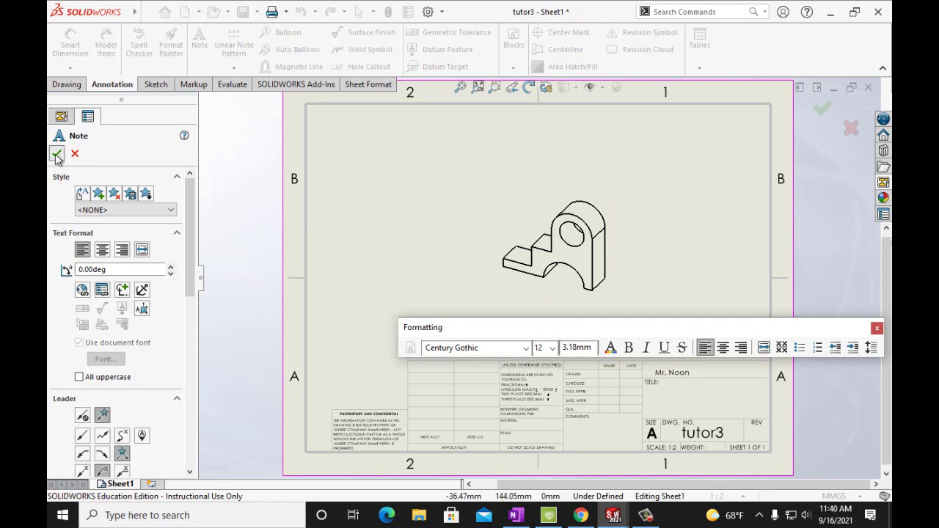
Save the drawing as tutor3
left_click(147, 12)
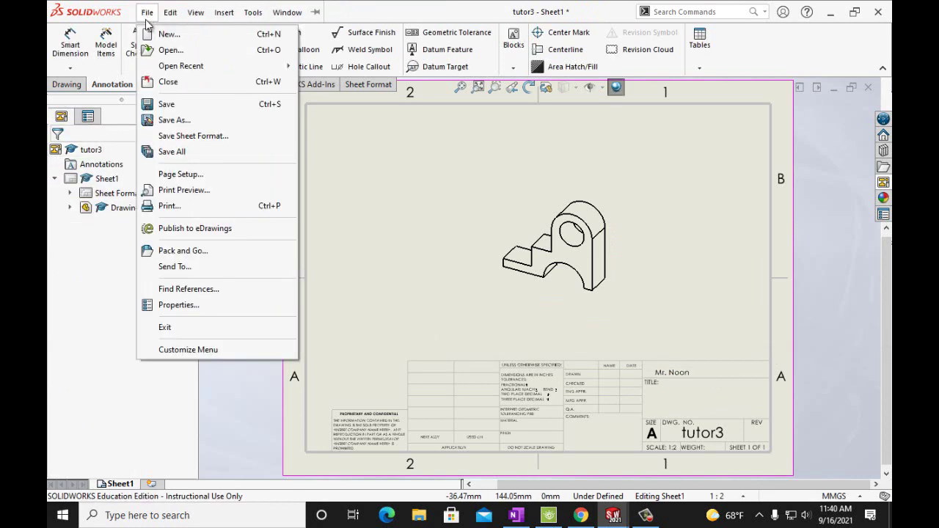
left_click(172, 121)
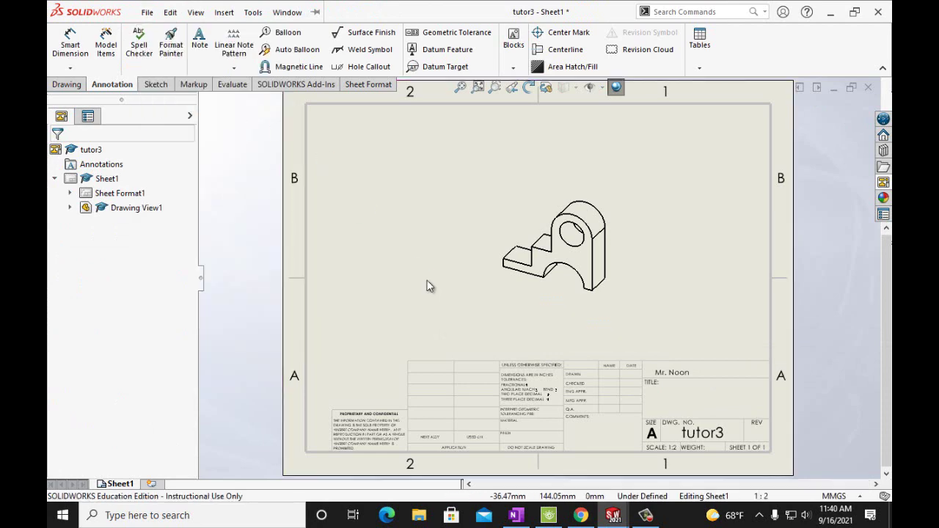
left_click(555, 382)
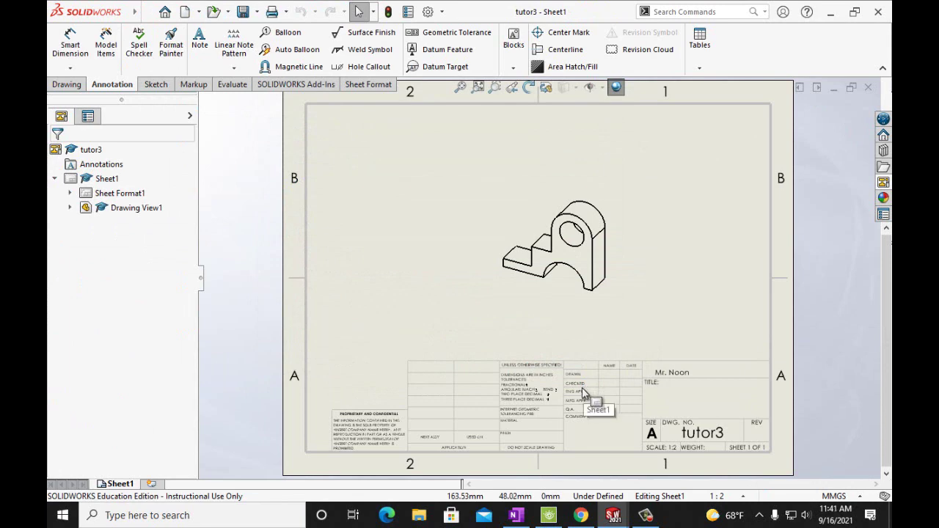
Print the current sheet to OneNote for Windows 10
left_click(147, 11)
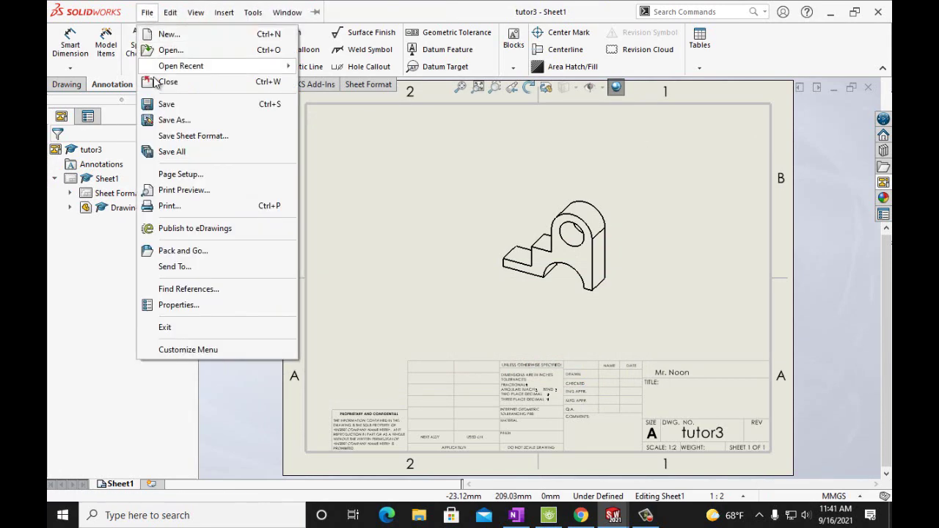
left_click(170, 205)
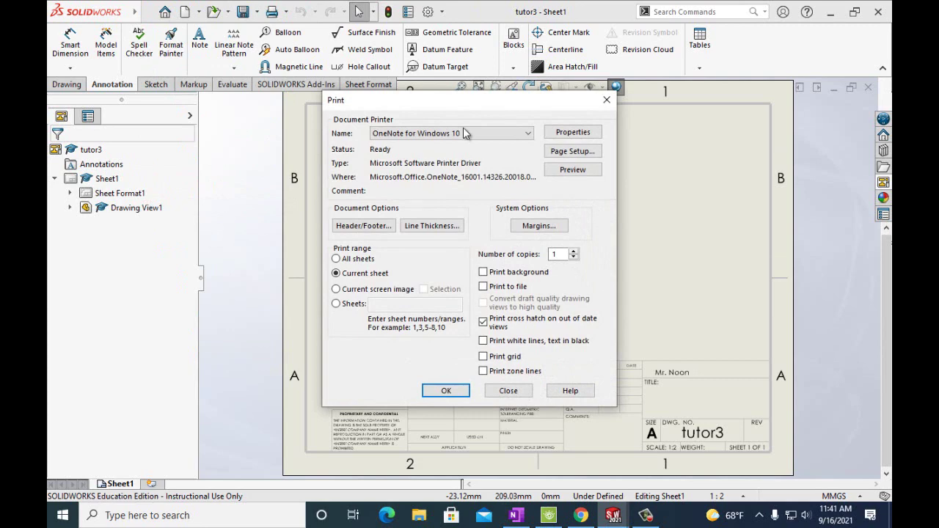
left_click(446, 391)
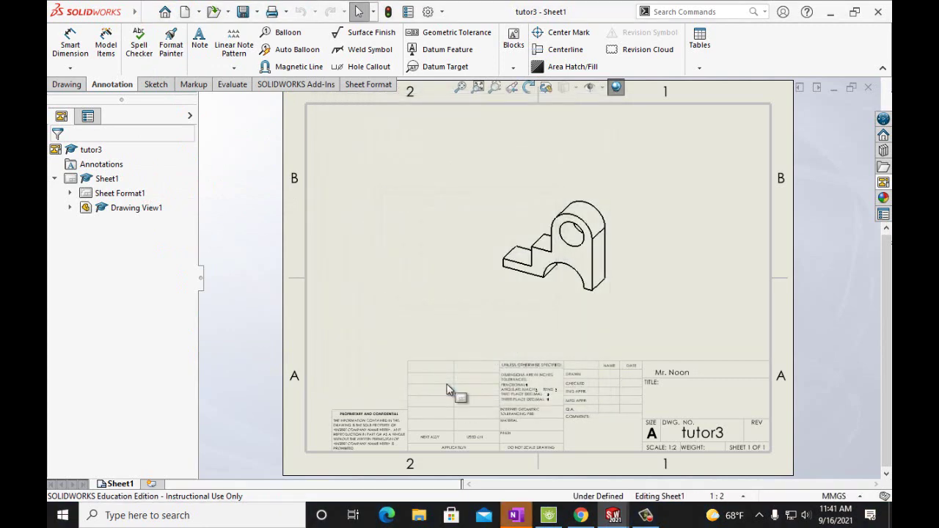
Choose QTR 1 Handouts in the student's section group of Period 3 DDP as the printout location
left_click(514, 517)
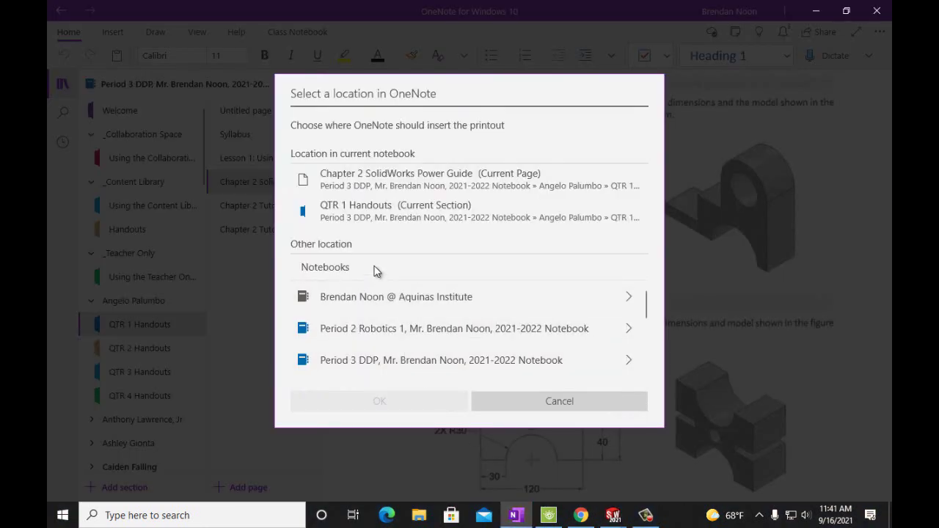
left_click(628, 361)
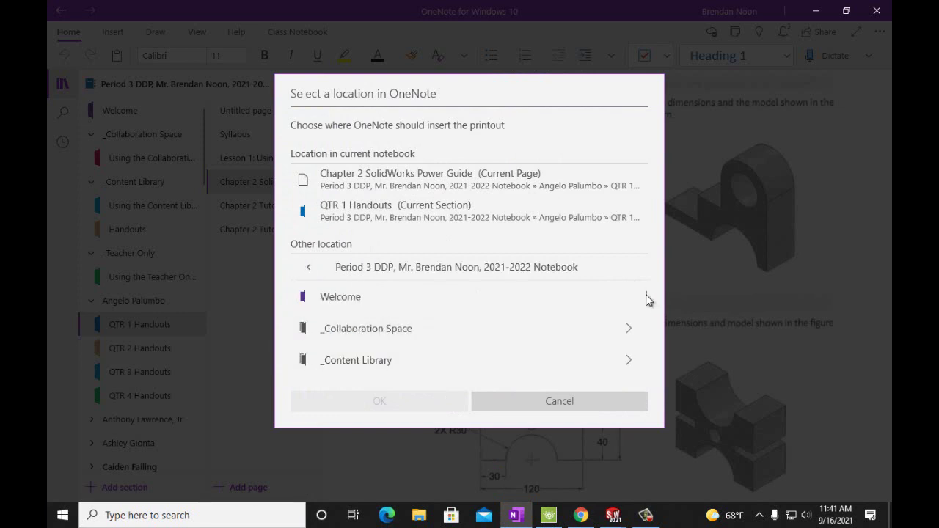
scroll(647, 302, "down", 4)
scroll(648, 304, "up", 2)
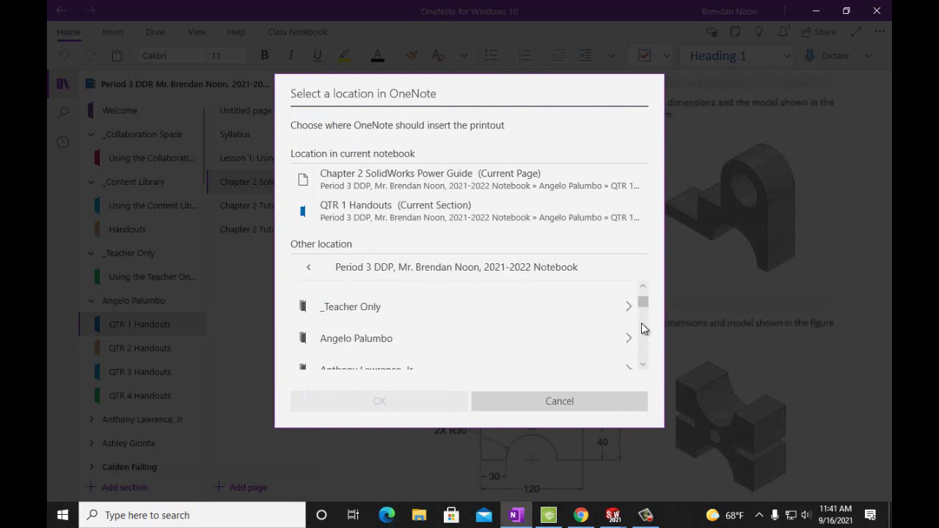
left_click(629, 338)
left_click(412, 306)
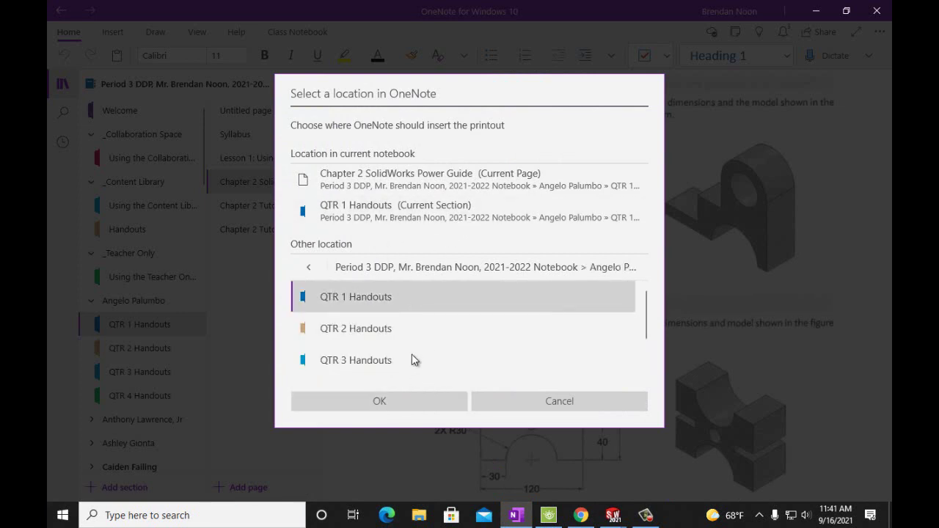
Insert the printout into OneNote and copy the tutor3 Printout page
left_click(394, 404)
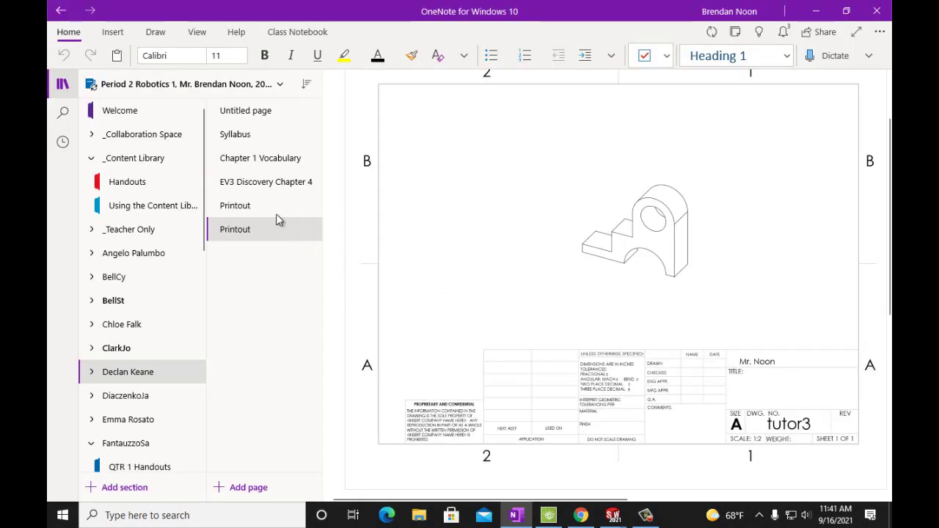
left_click(256, 204)
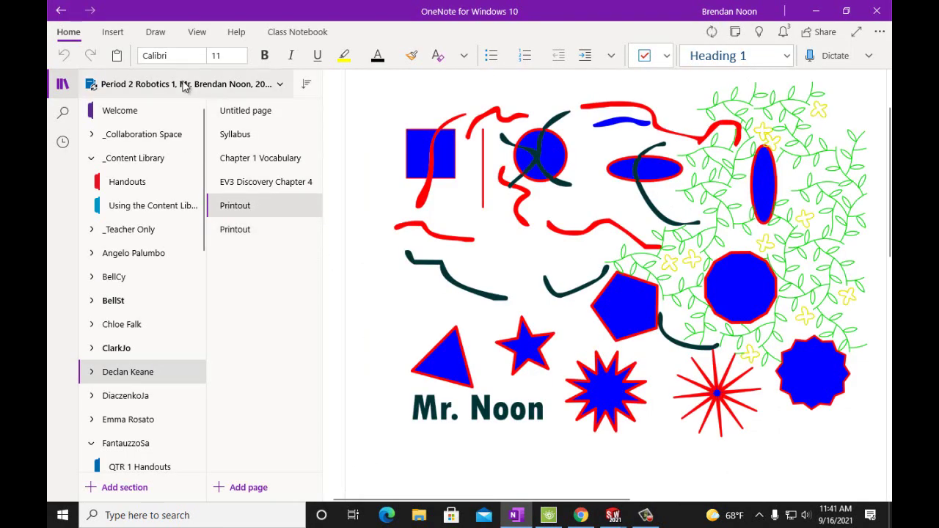
left_click(249, 233)
right_click(248, 240)
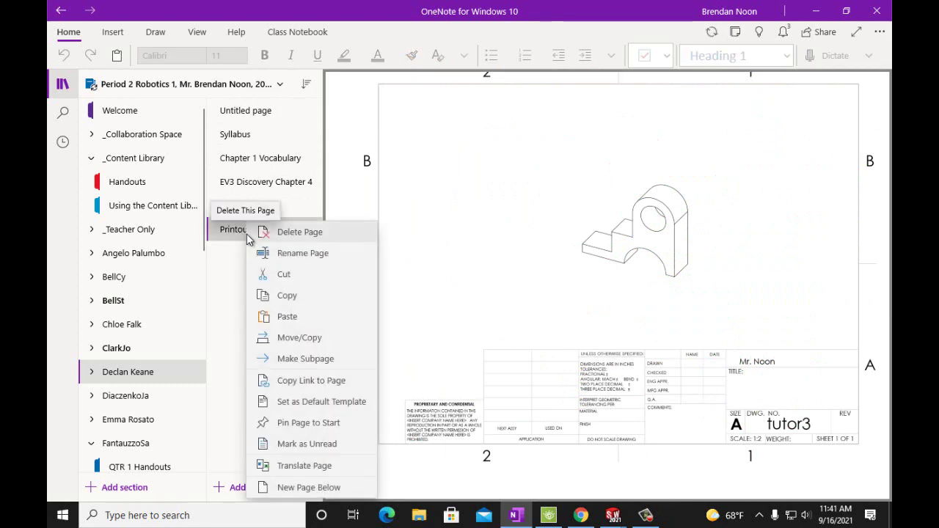
left_click(279, 296)
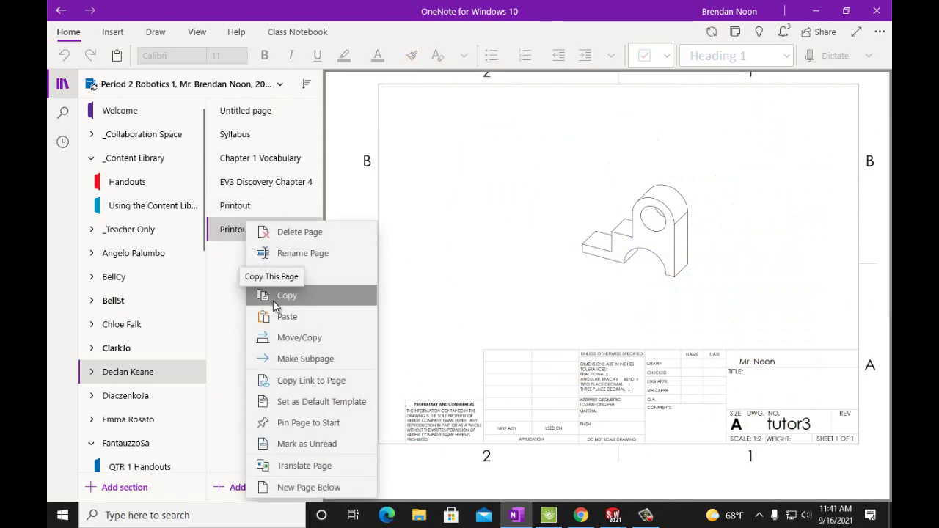
Paste the page into the Period 3 DDP notebook and begin retitling it 'Chapter 2 Tutor 3'
left_click(253, 92)
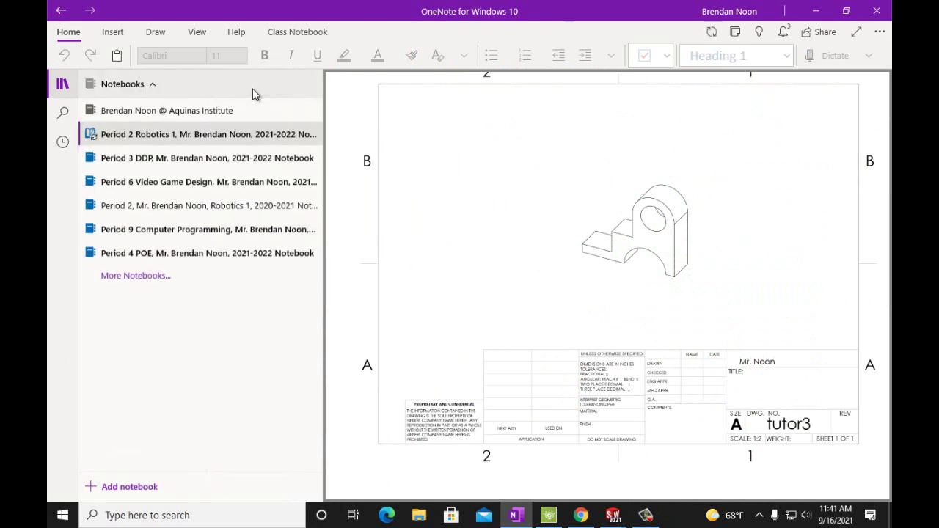
left_click_drag(193, 220, 193, 212)
left_click(191, 160)
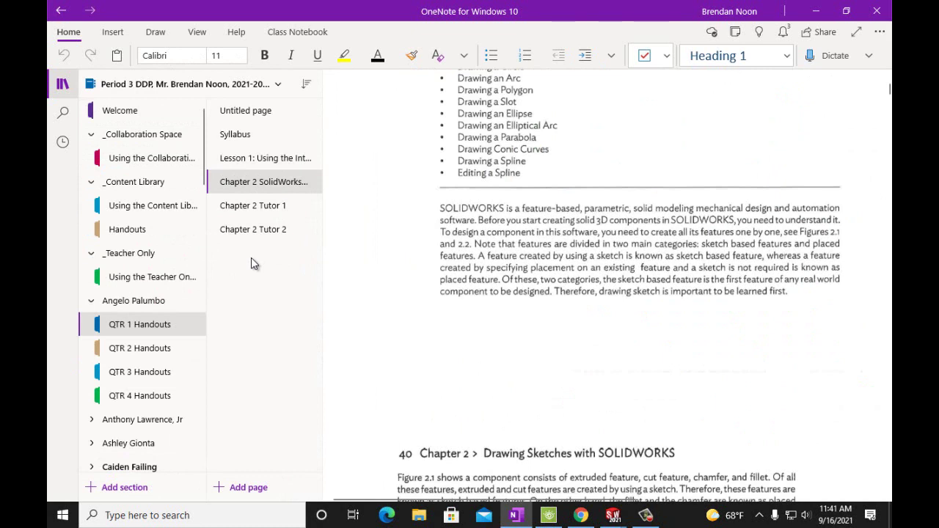
right_click(251, 258)
left_click(266, 289)
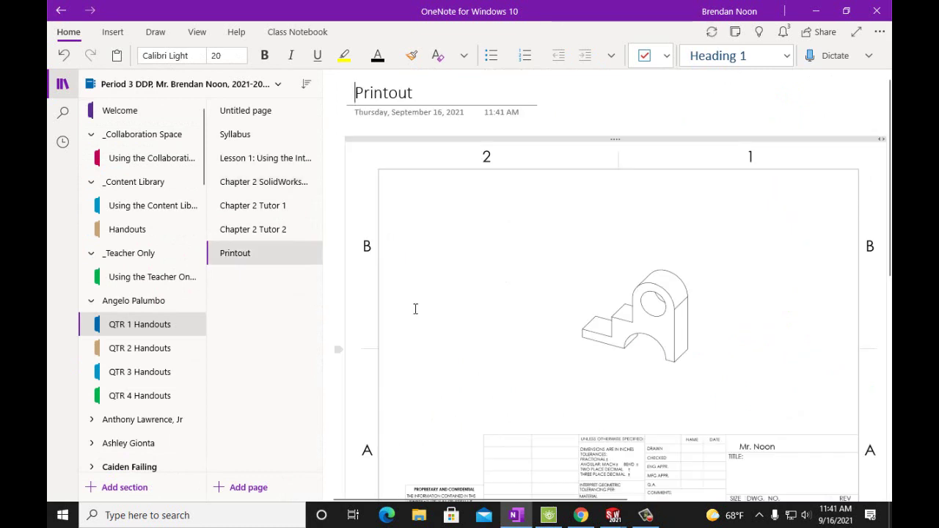
left_click_drag(425, 95, 337, 89)
type("Chapter 2")
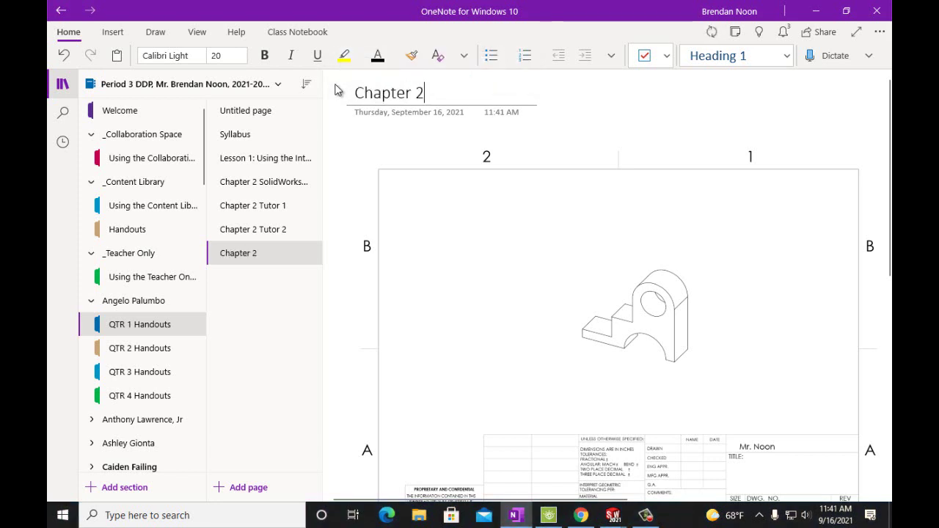
type(" Tutor 3")
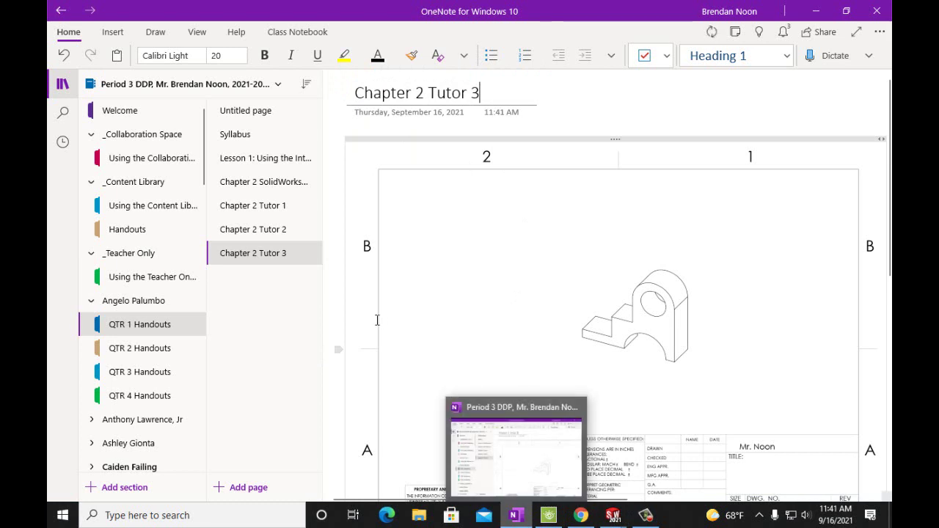
Scroll the Chapter 2 textbook page to the Hands-on Test Drive 4 exercise and its model
left_click(275, 184)
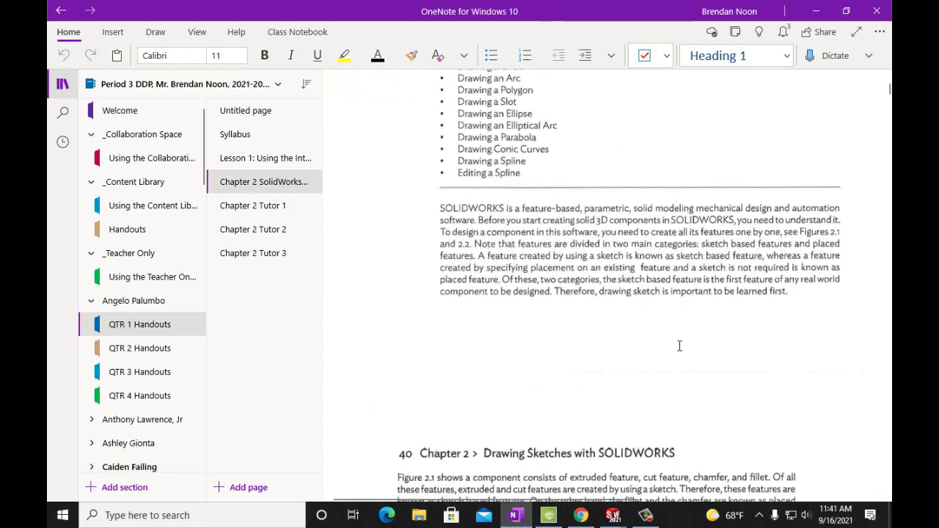
scroll(755, 284, "down", 5)
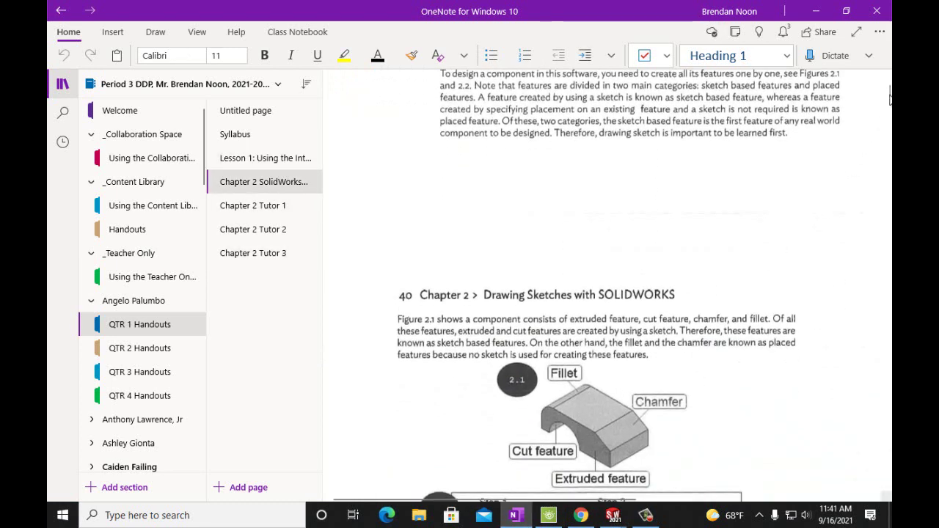
scroll(875, 402, "down", 10)
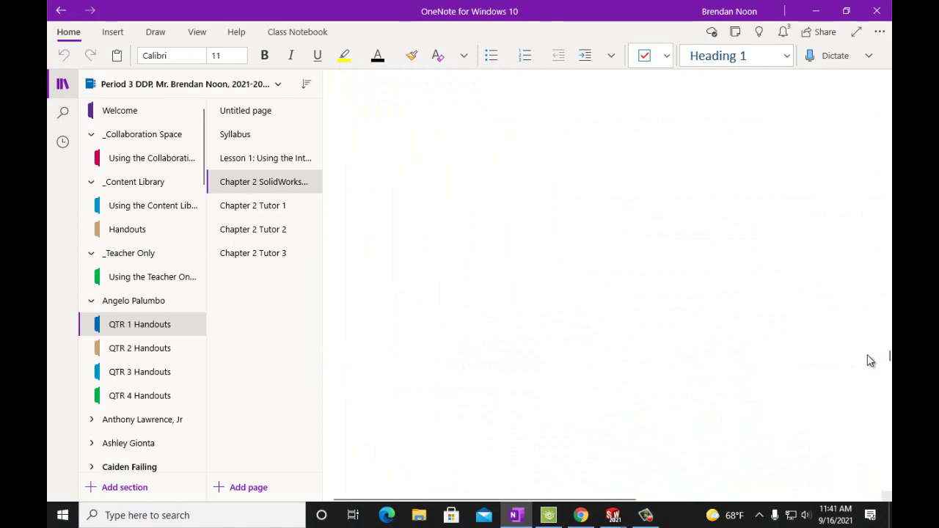
scroll(867, 360, "down", 10)
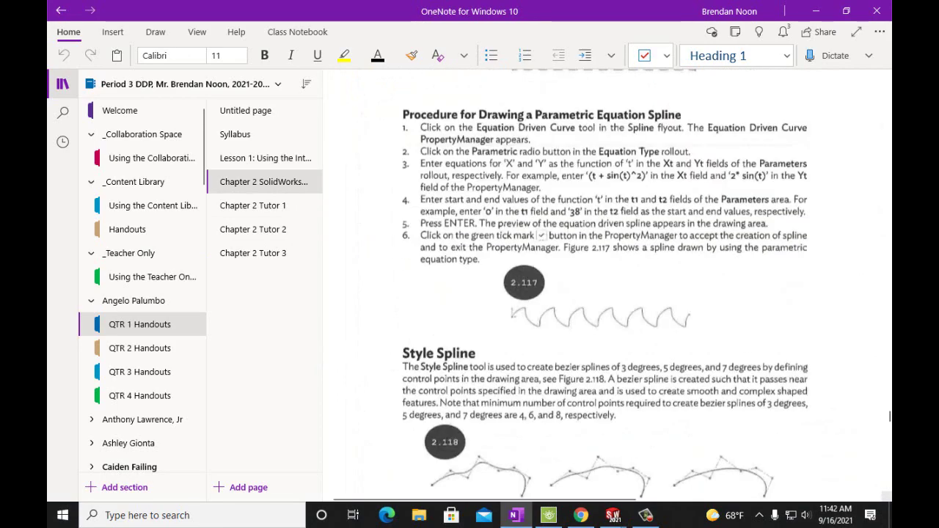
scroll(608, 286, "down", 7)
scroll(842, 453, "down", 15)
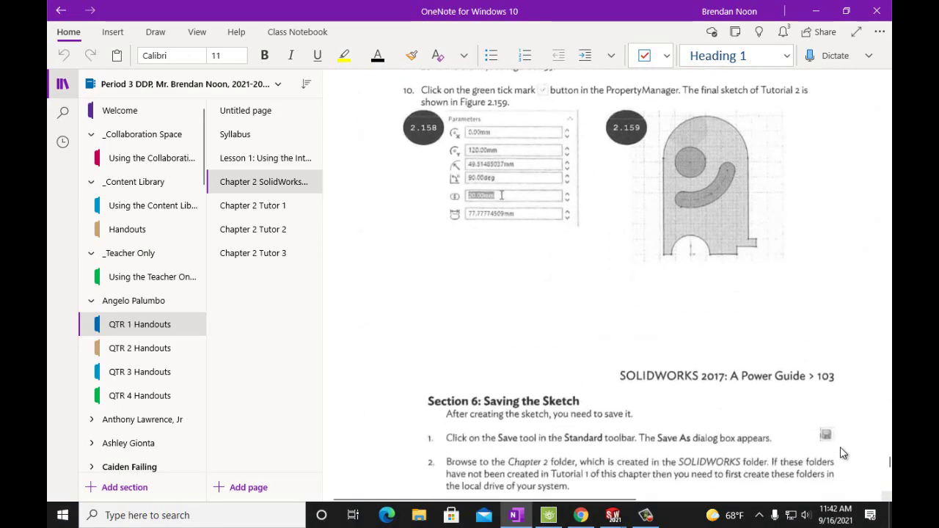
scroll(842, 453, "up", 5)
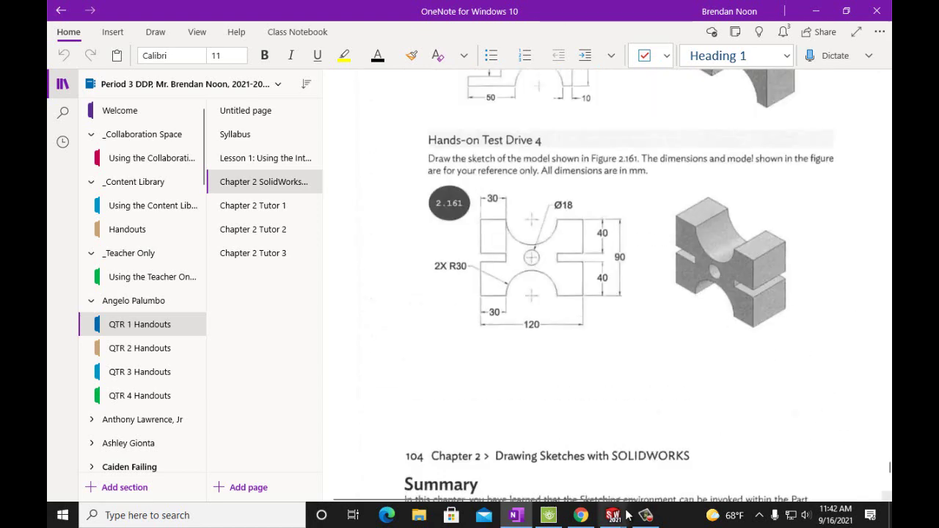
Make an A landscape drawing of Tutor4 with an isometric view placed on the sheet
mouse_move(614, 515)
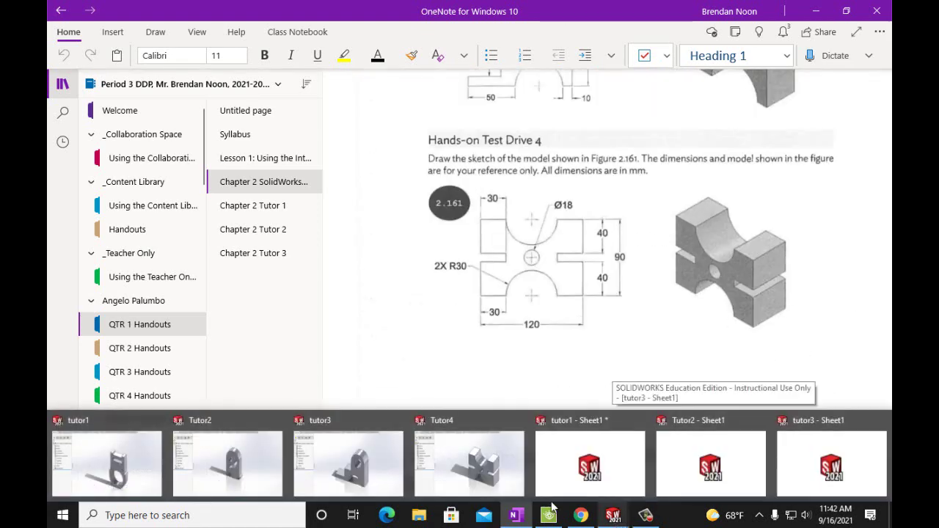
left_click(613, 447)
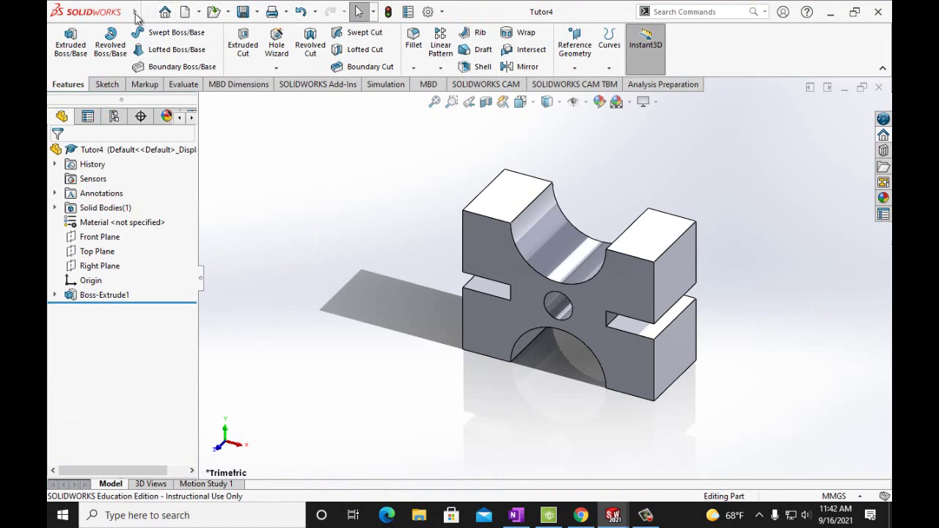
left_click(145, 14)
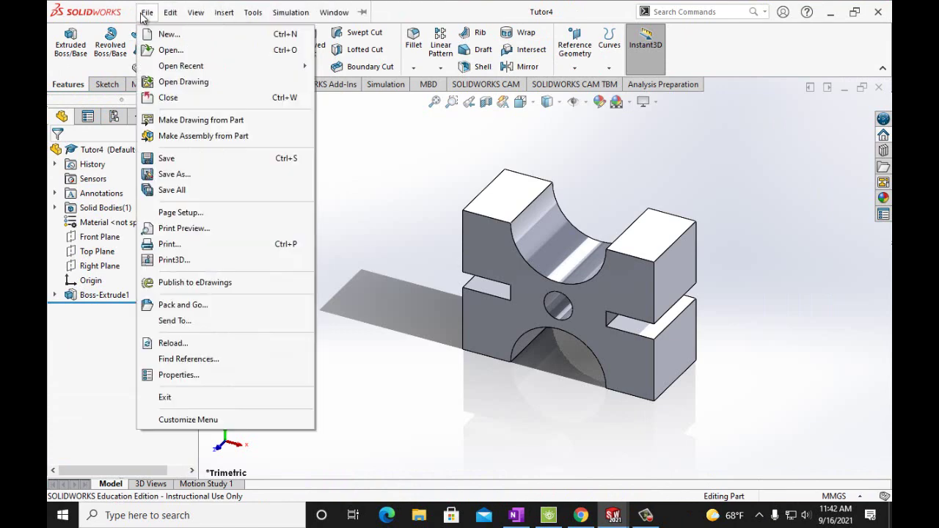
left_click(165, 120)
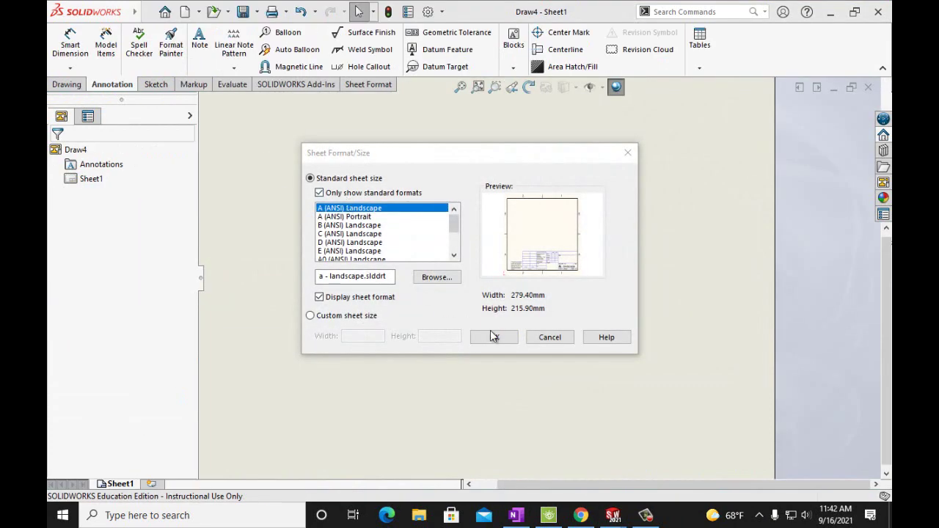
left_click(493, 337)
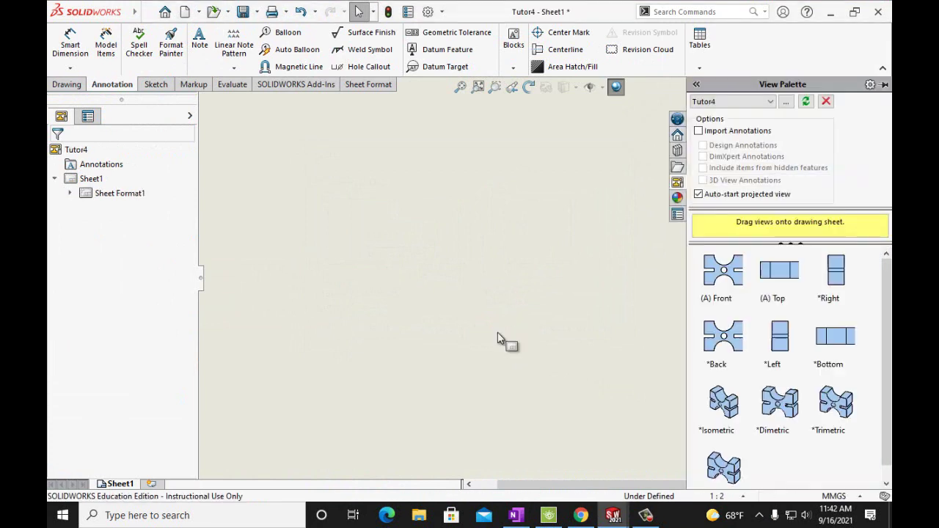
mouse_move(724, 473)
left_mouse_down()
mouse_move(664, 330)
mouse_move(606, 261)
left_mouse_up()
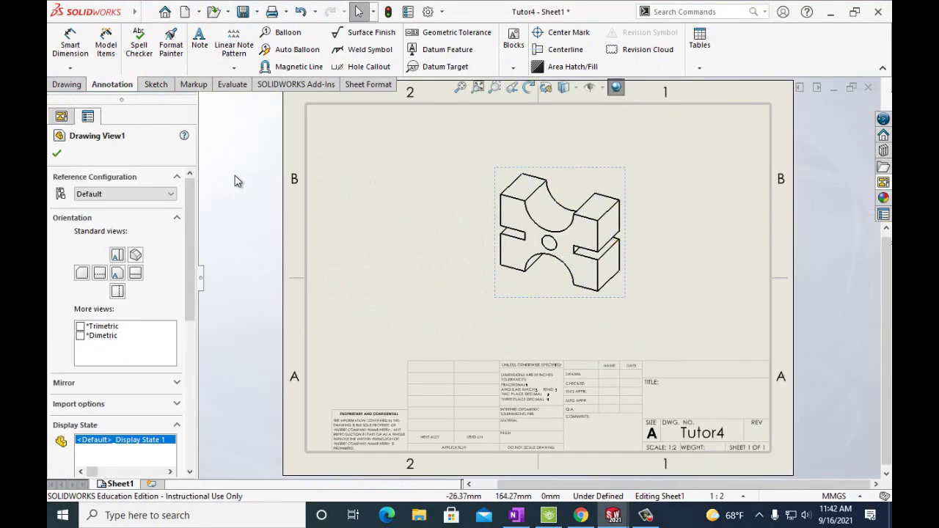
left_click(57, 153)
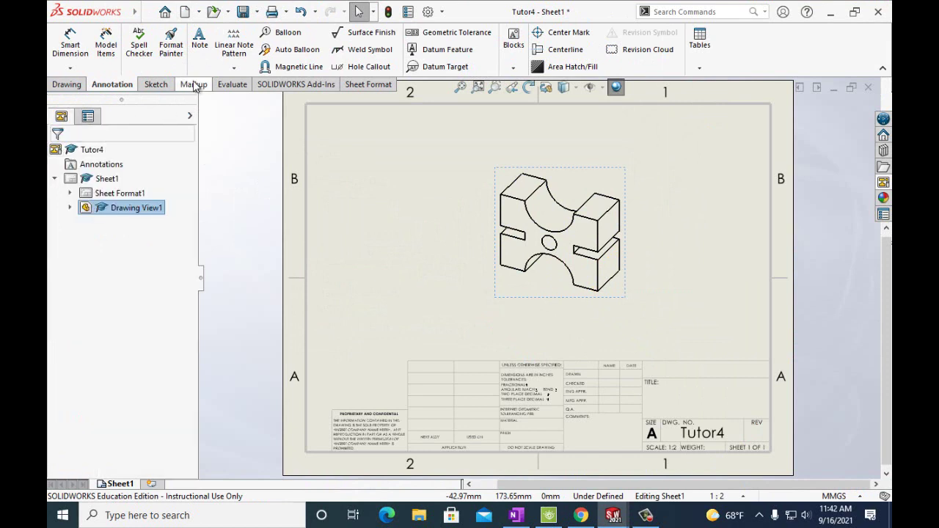
Add a note with the author's name in the title block
left_click(199, 40)
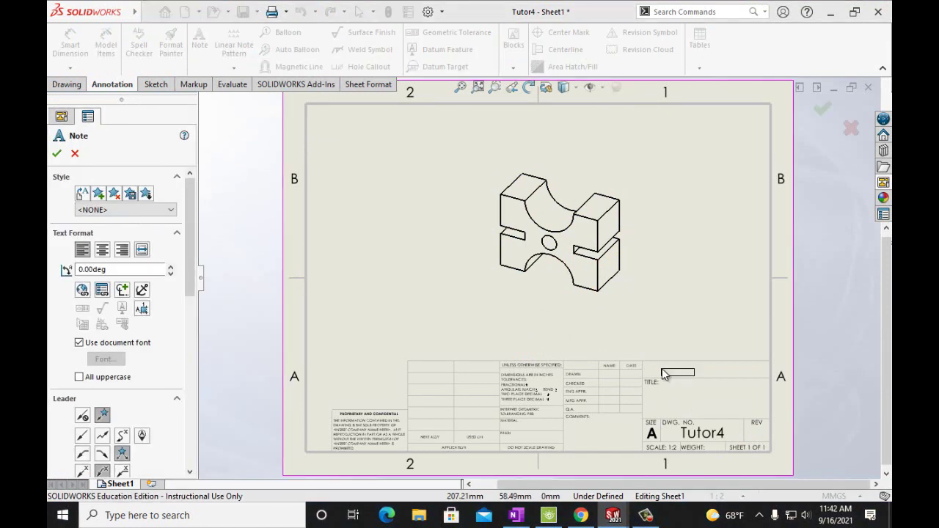
left_click(663, 374)
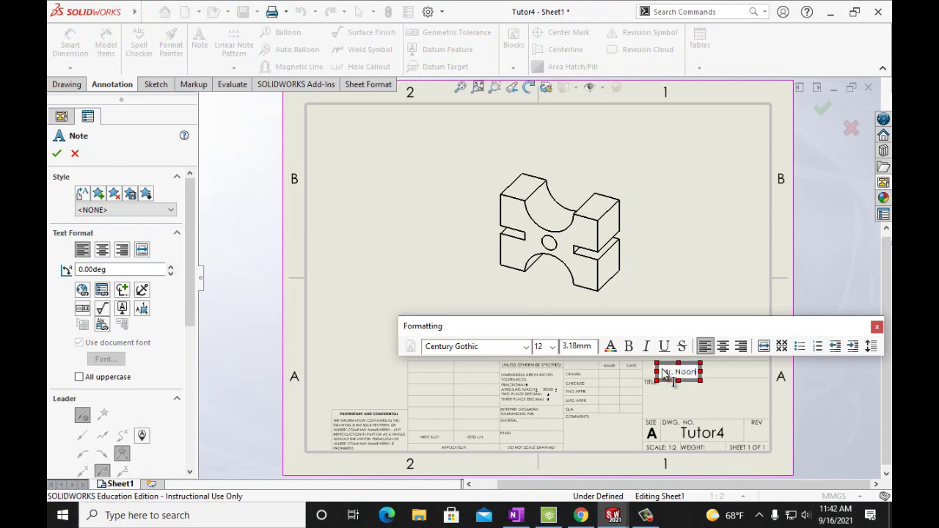
left_click(55, 154)
Save the Tutor4 drawing
left_click(147, 12)
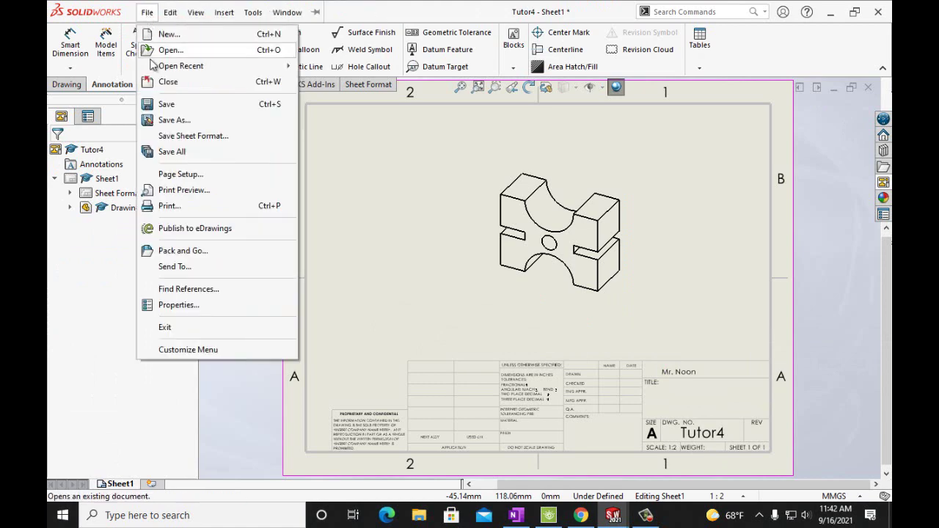
left_click(165, 103)
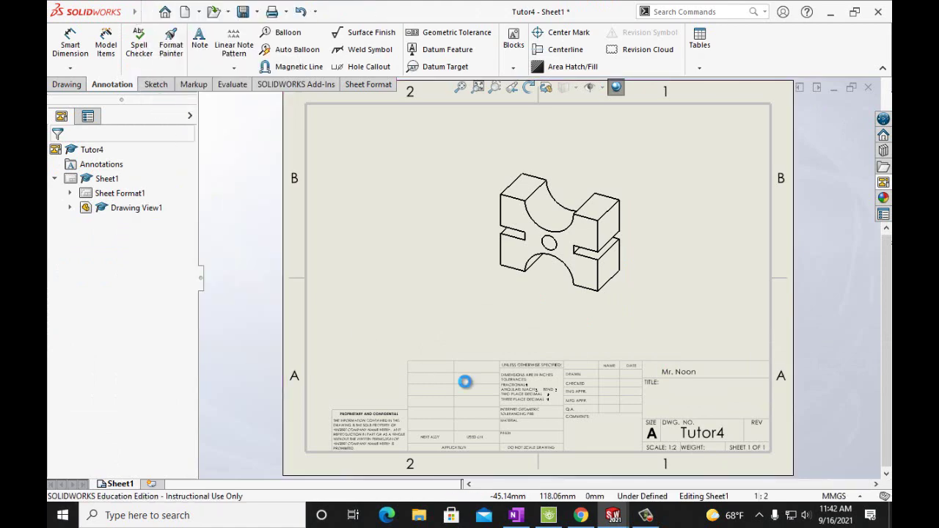
left_click(557, 377)
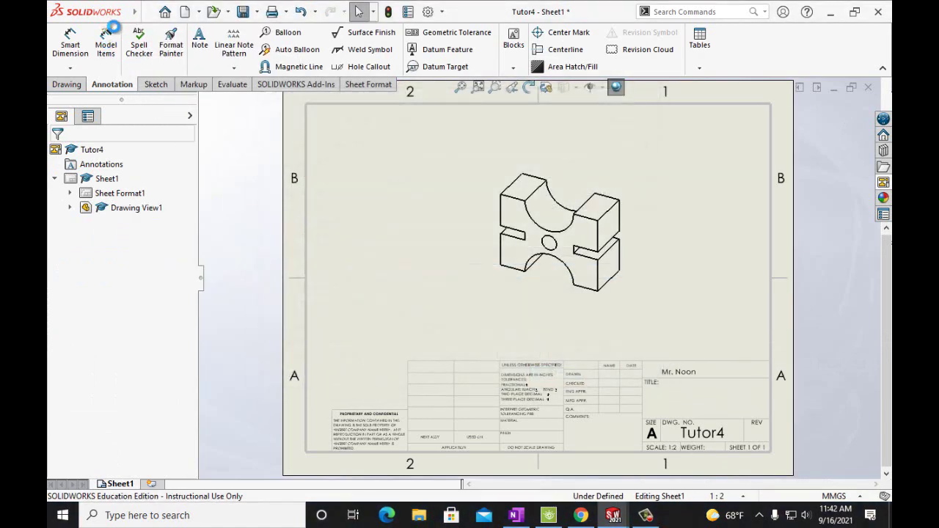
Print the Tutor4 drawing to OneNote for Windows 10
left_click(147, 13)
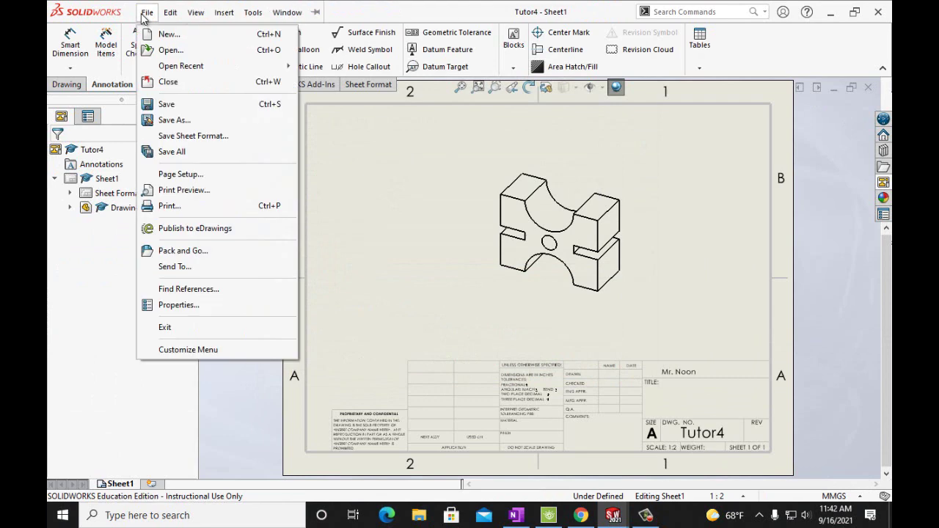
left_click(169, 207)
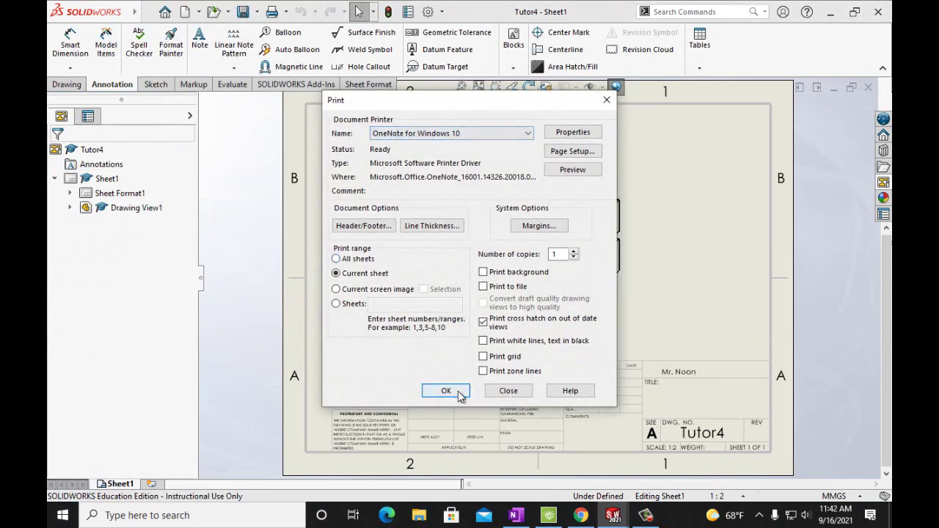
left_click(459, 391)
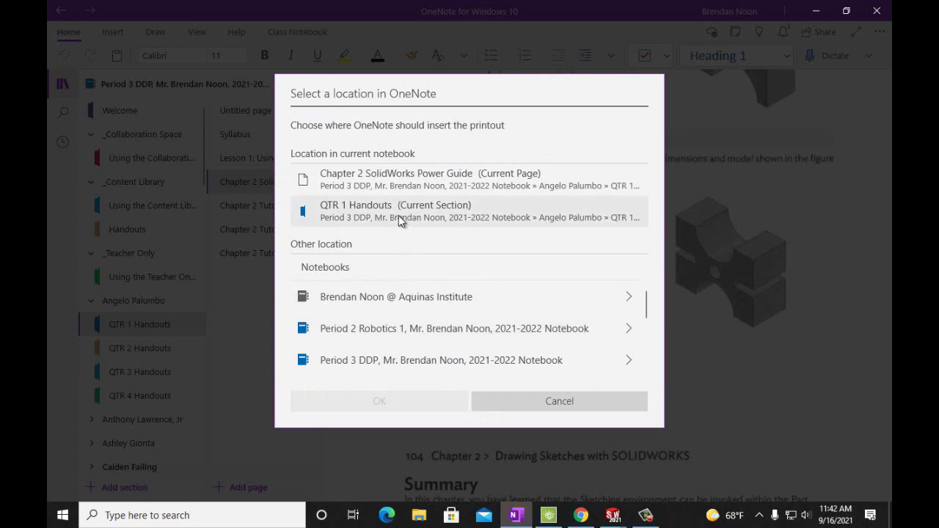
Insert the printout into the current section and cut the Tutor4 Printout page
left_click(398, 214)
left_click(401, 403)
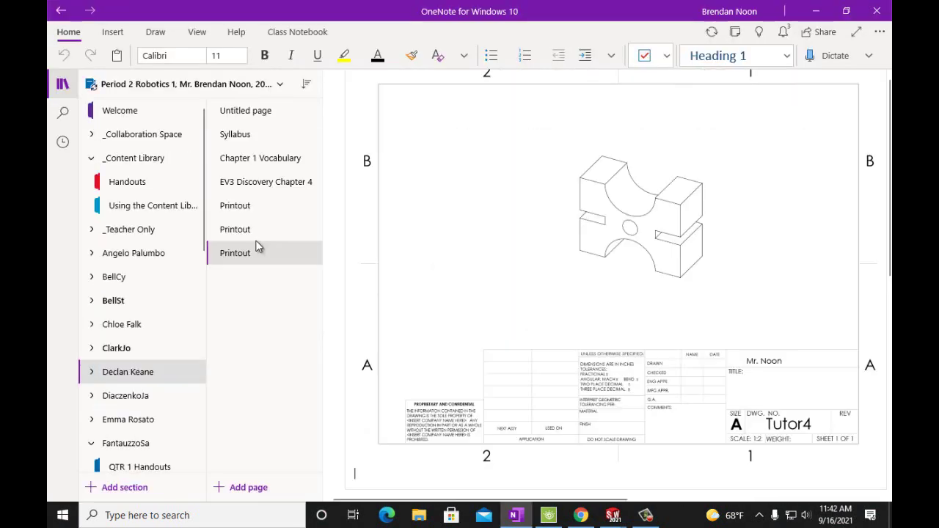
left_click(243, 230)
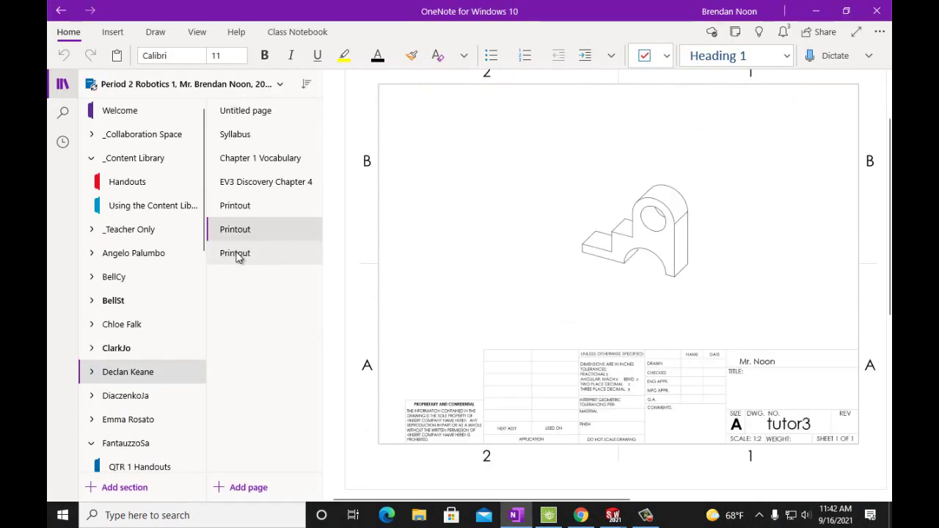
left_click(236, 254)
right_click(237, 254)
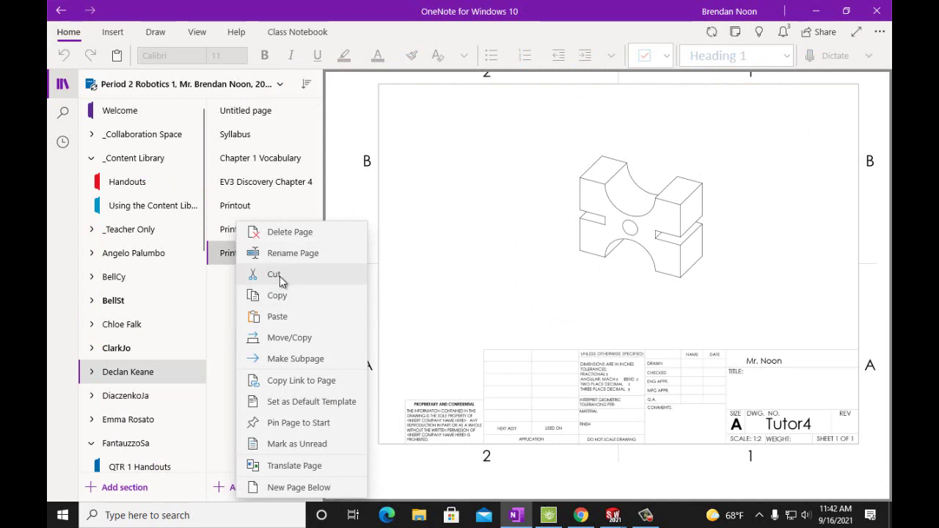
left_click(272, 274)
Paste the page into Period 3 DDP and retitle it 'Chapter 2 Tutor 4'
left_click(267, 88)
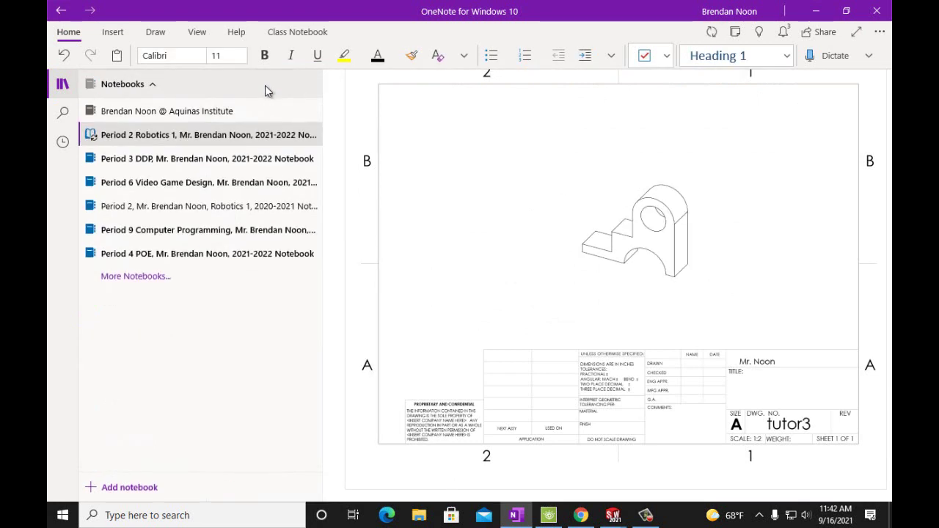
left_click(232, 160)
right_click(250, 274)
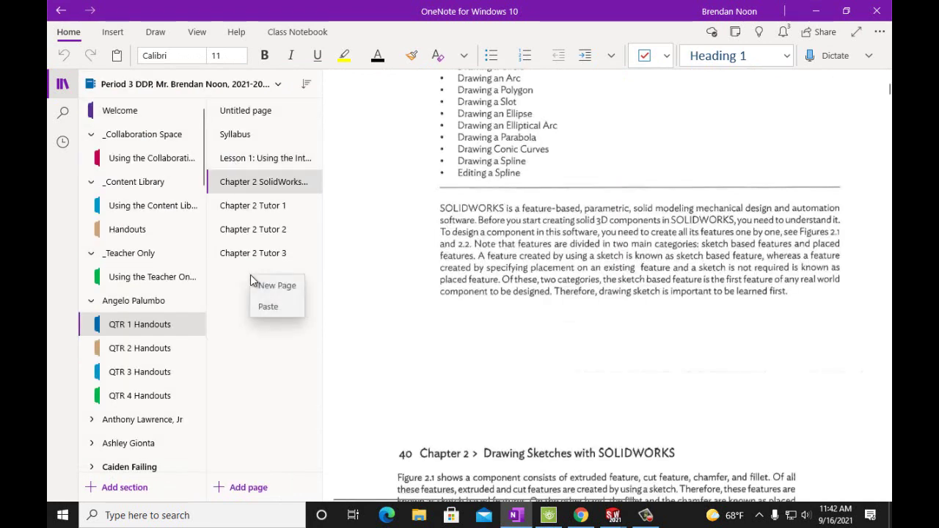
left_click(268, 306)
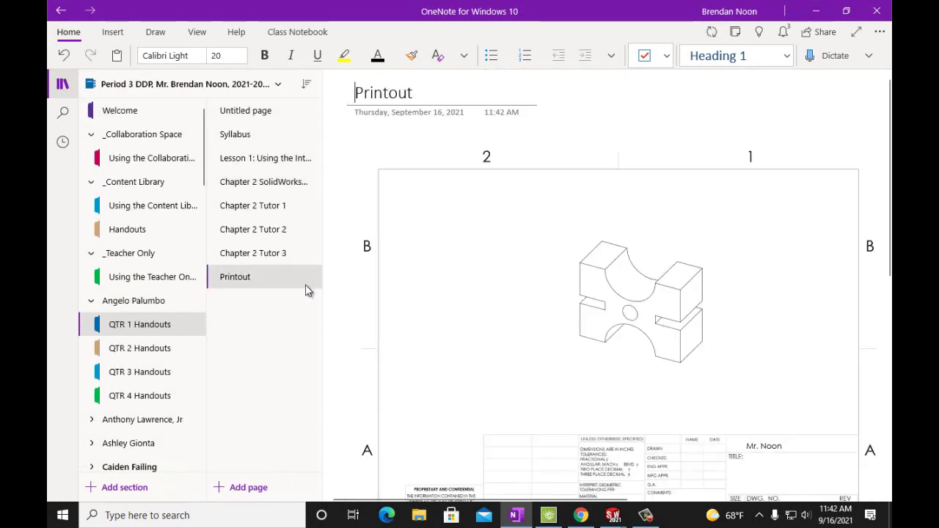
key("ctrl+a")
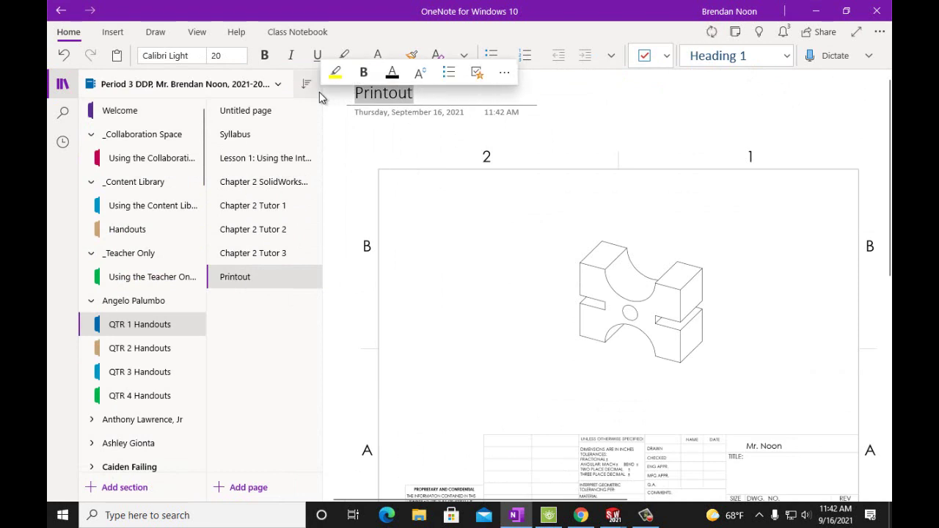
type("Chapt")
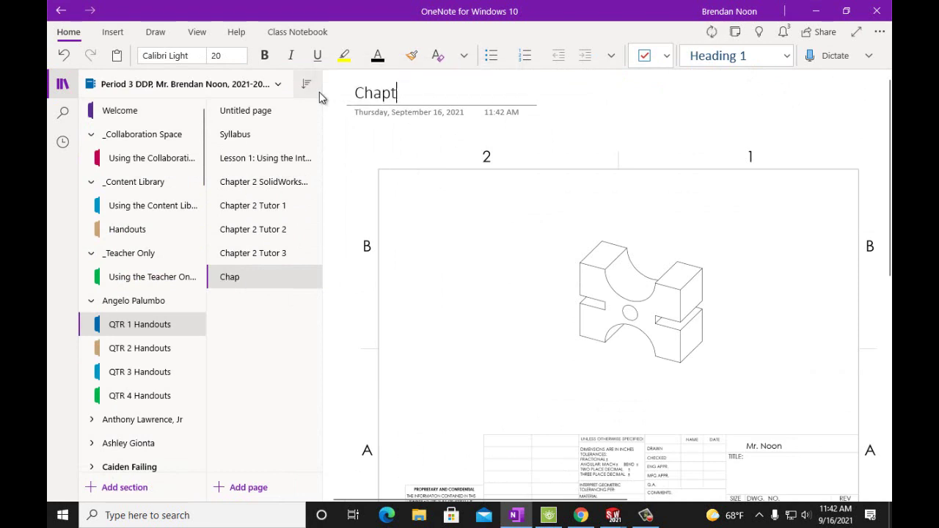
type("er 2")
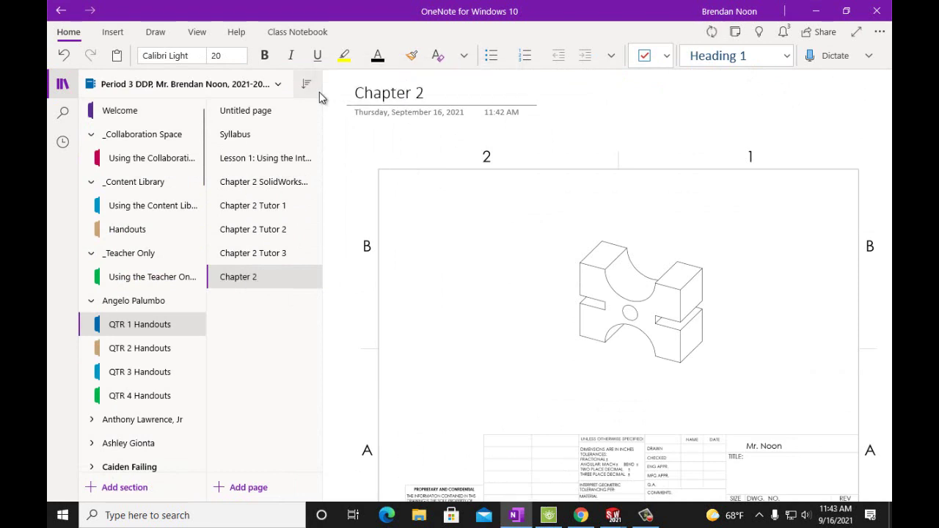
type(" Tutor")
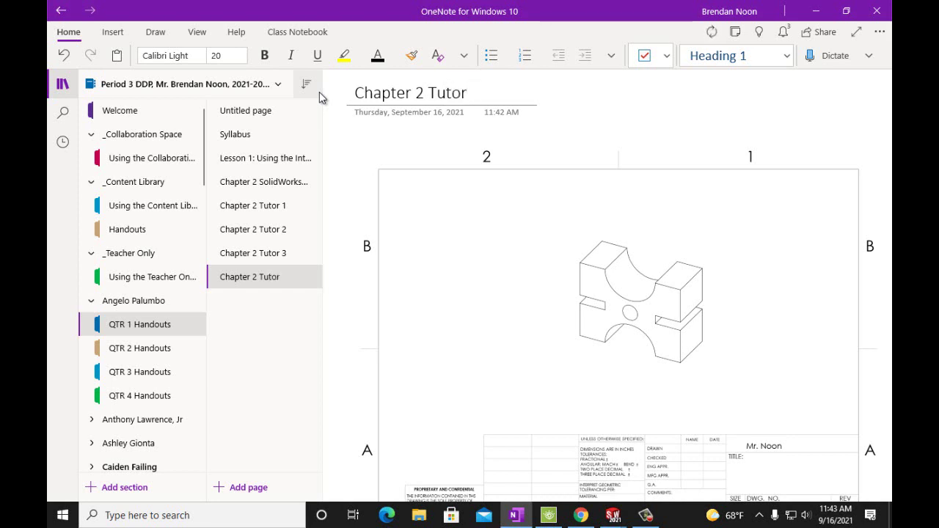
type(" 4")
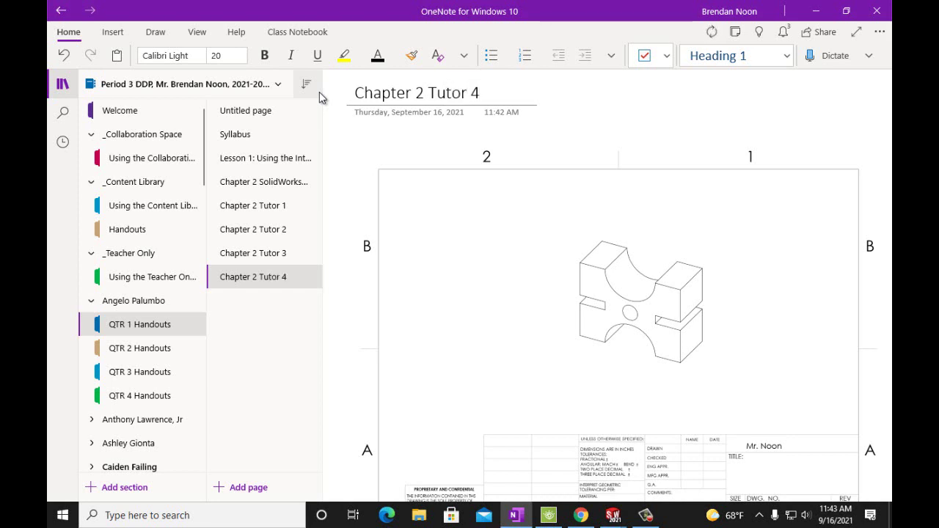
Review the Chapter 2 Tutor 1, Tutor 2 and Tutor 3 pages
left_click(279, 209)
left_click(273, 233)
left_click(273, 254)
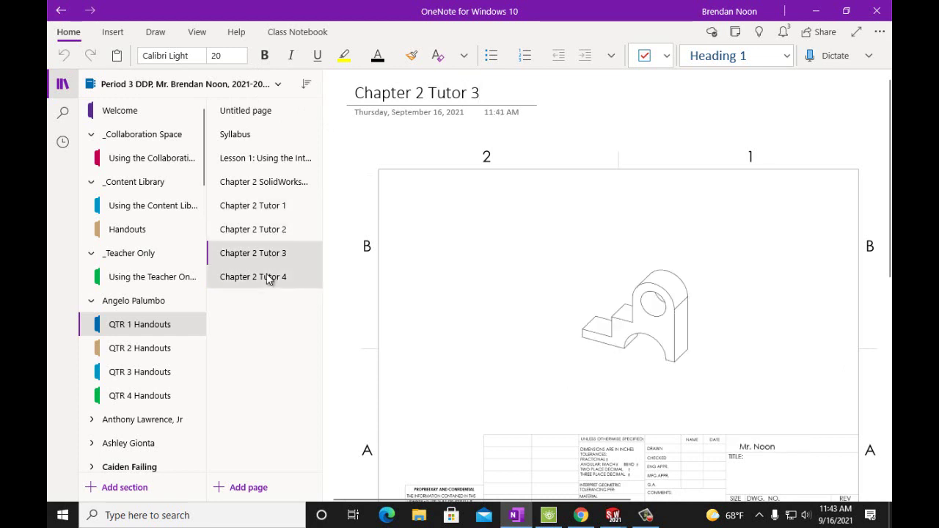
Check the Chapter 2 Tutor 4 page, then scroll the Chapter 2 SolidWorks page to Summary and Questions
left_click(268, 277)
left_click(286, 182)
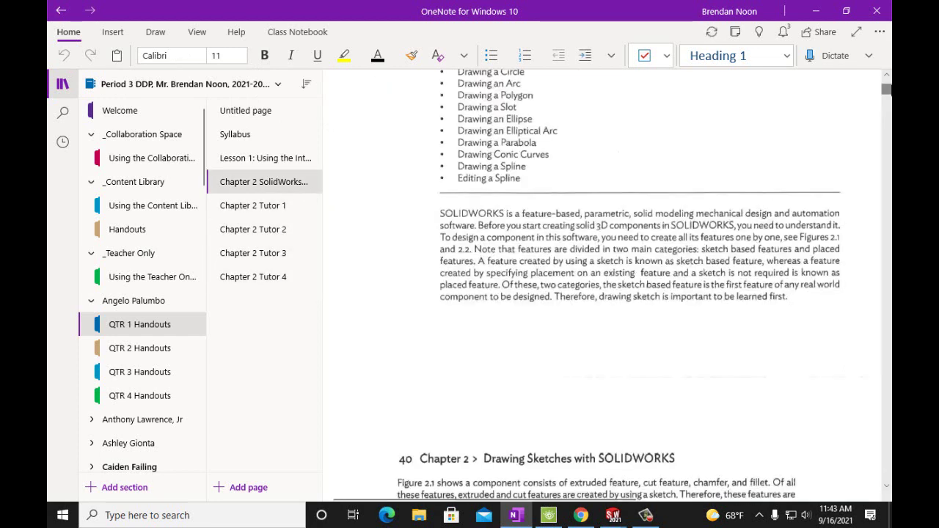
left_click_drag(885, 330, 888, 460)
scroll(819, 428, "down", 3)
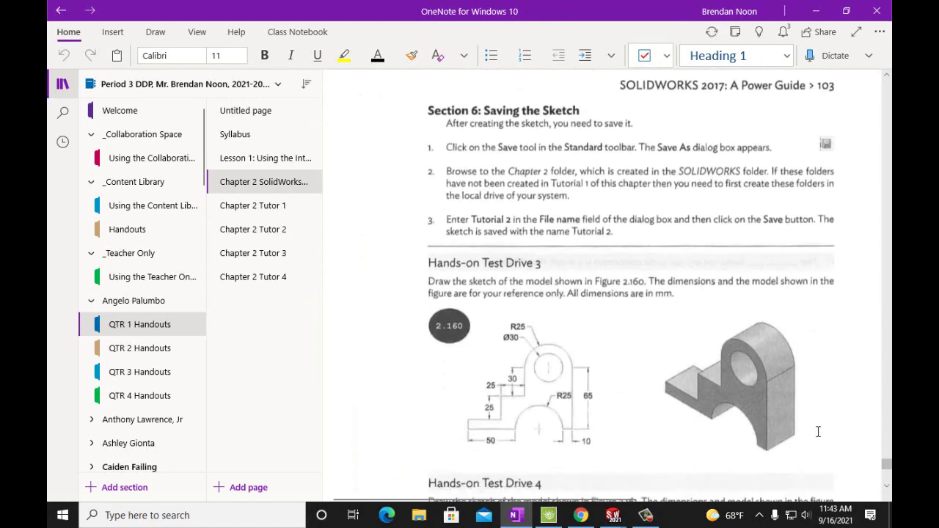
scroll(819, 428, "down", 6)
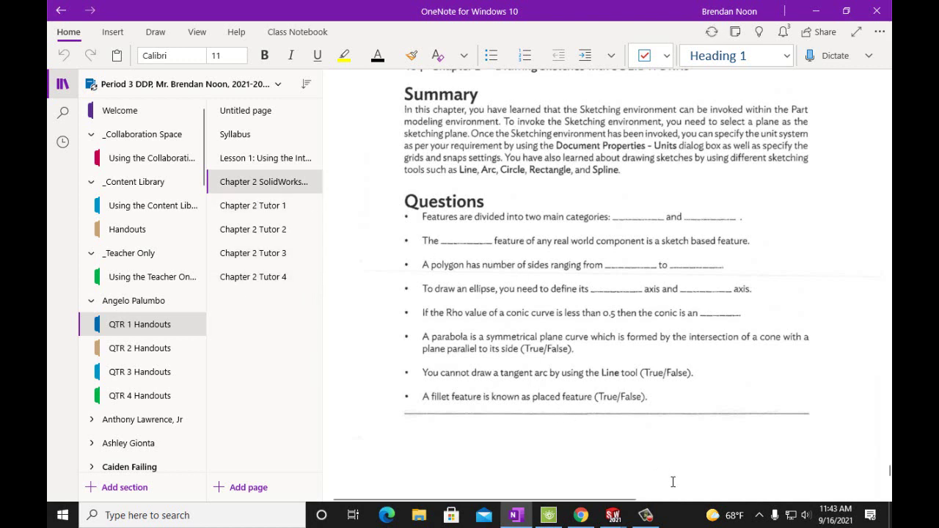
mouse_move(650, 519)
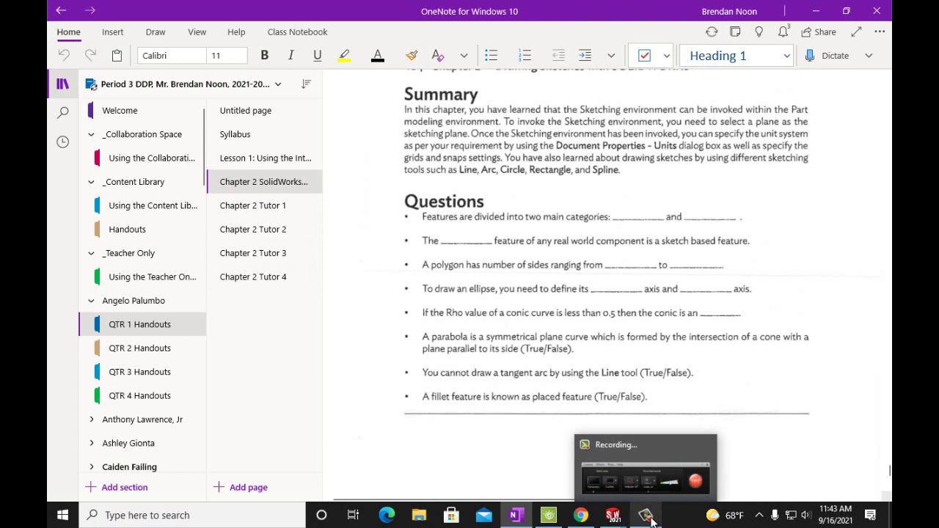